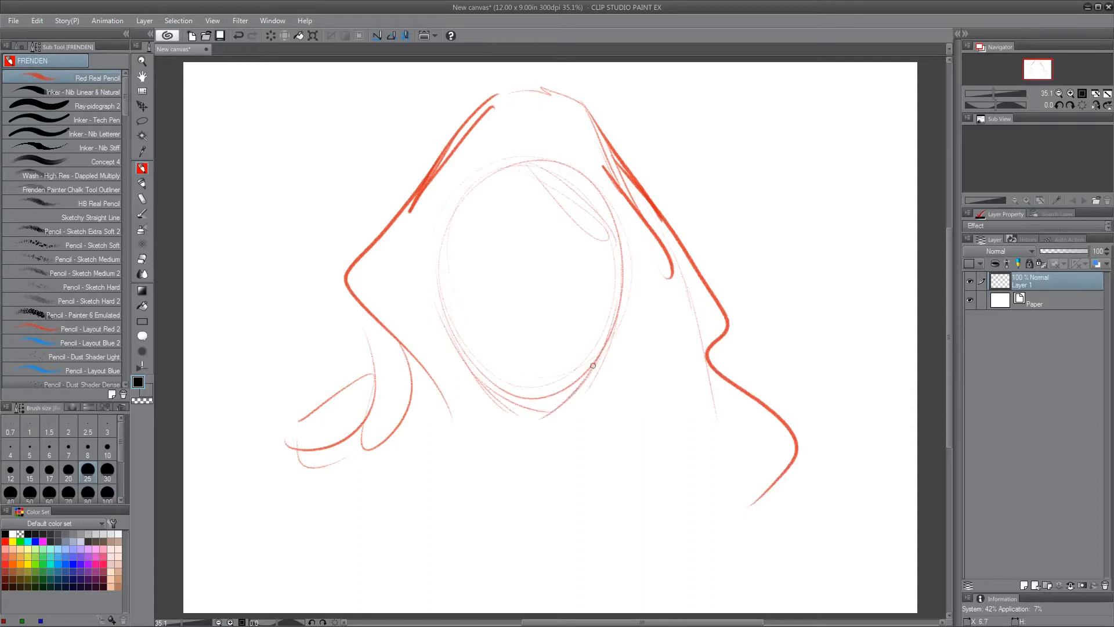
Sketch the hairline, the hair edge beside the face and a long wavy lock at the lower left with the Red Real Pencil.
drag(507, 170, 598, 218)
mouse_move(511, 149)
mouse_down()
mouse_move(630, 283)
mouse_move(534, 184)
mouse_move(436, 313)
mouse_up()
drag(471, 160, 412, 359)
mouse_move(360, 308)
mouse_down()
mouse_move(405, 374)
mouse_move(375, 528)
mouse_up()
mouse_move(351, 513)
mouse_down()
mouse_move(378, 549)
mouse_move(329, 492)
mouse_up()
Strengthen the cheek and jaw outline and sketch the inner hair edge with locks falling beside the neck.
drag(624, 269, 553, 413)
drag(438, 272, 453, 344)
drag(439, 241, 449, 330)
mouse_move(436, 268)
mouse_down()
mouse_move(549, 414)
mouse_move(581, 378)
mouse_up()
drag(397, 268, 490, 182)
mouse_move(486, 394)
mouse_down()
mouse_move(504, 446)
mouse_move(512, 547)
mouse_up()
drag(439, 402, 489, 566)
drag(628, 255, 585, 360)
mouse_move(434, 266)
mouse_down()
mouse_move(475, 352)
mouse_move(553, 363)
mouse_move(615, 351)
mouse_up()
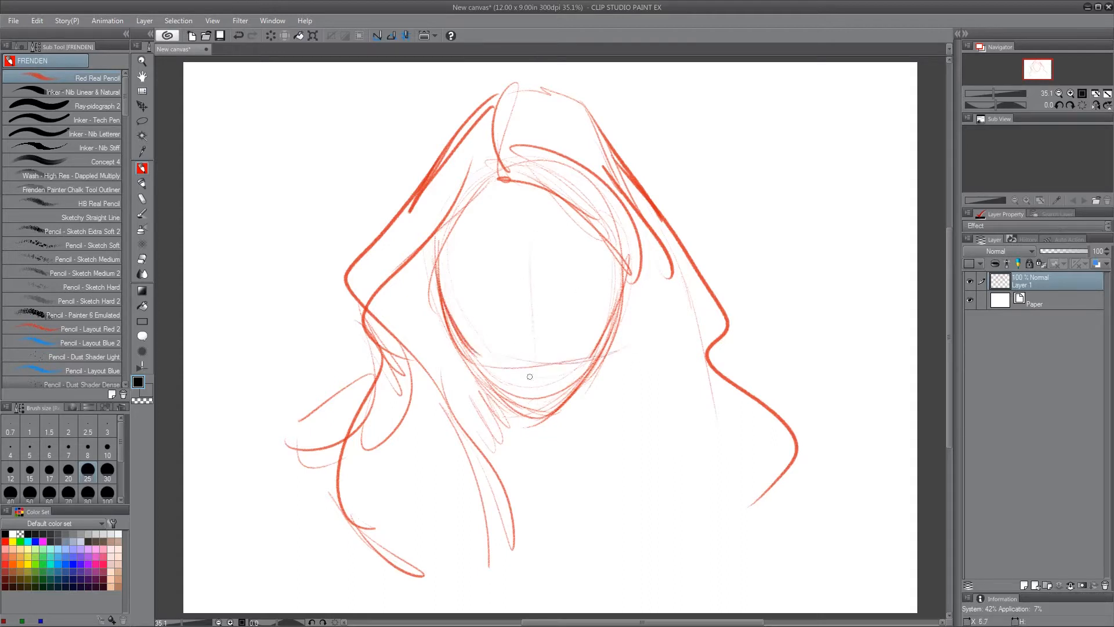
Sketch the eye guideline, the centre hair parting, the base of the nose and the left brow line.
drag(465, 286, 612, 292)
mouse_move(511, 187)
mouse_down()
mouse_move(520, 203)
mouse_move(528, 189)
mouse_up()
drag(522, 182, 457, 208)
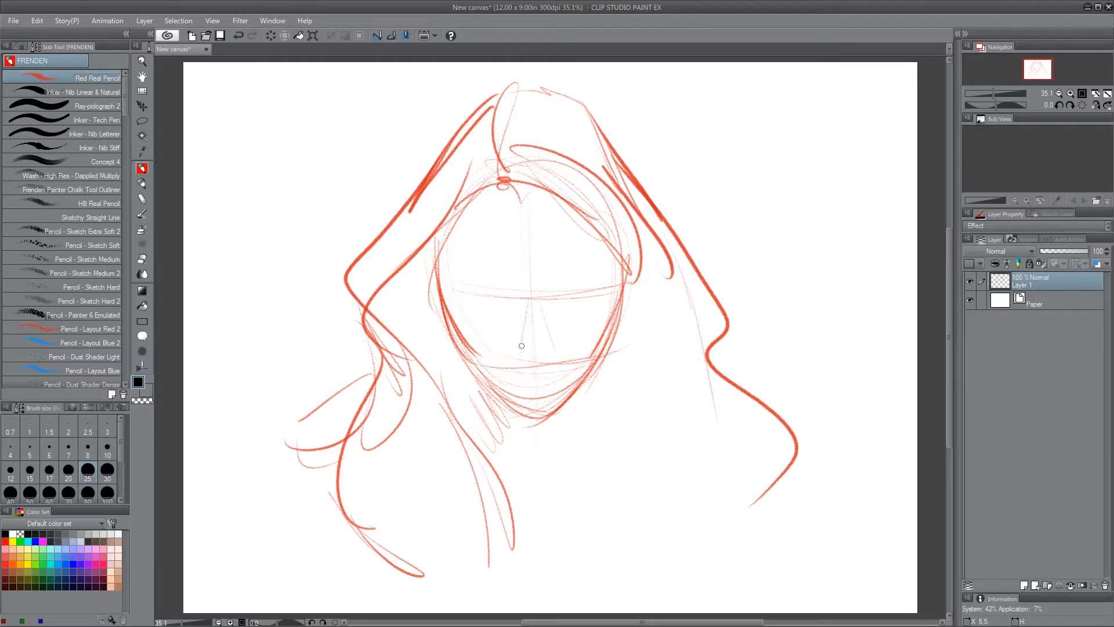
drag(514, 350, 553, 352)
drag(477, 285, 451, 290)
drag(452, 290, 505, 298)
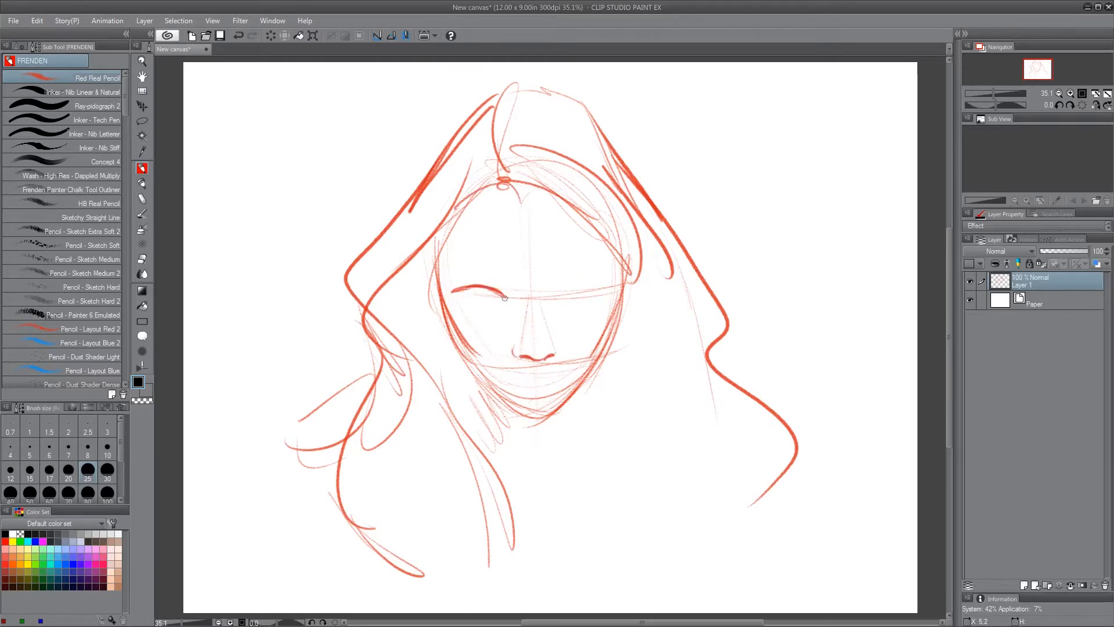
Sketch the other brow line, then refine the jaw, nose and mouth with the canvas view mirrored horizontally.
drag(599, 288, 560, 298)
click(1096, 106)
mouse_move(476, 247)
mouse_down()
mouse_move(492, 352)
mouse_move(543, 409)
mouse_up()
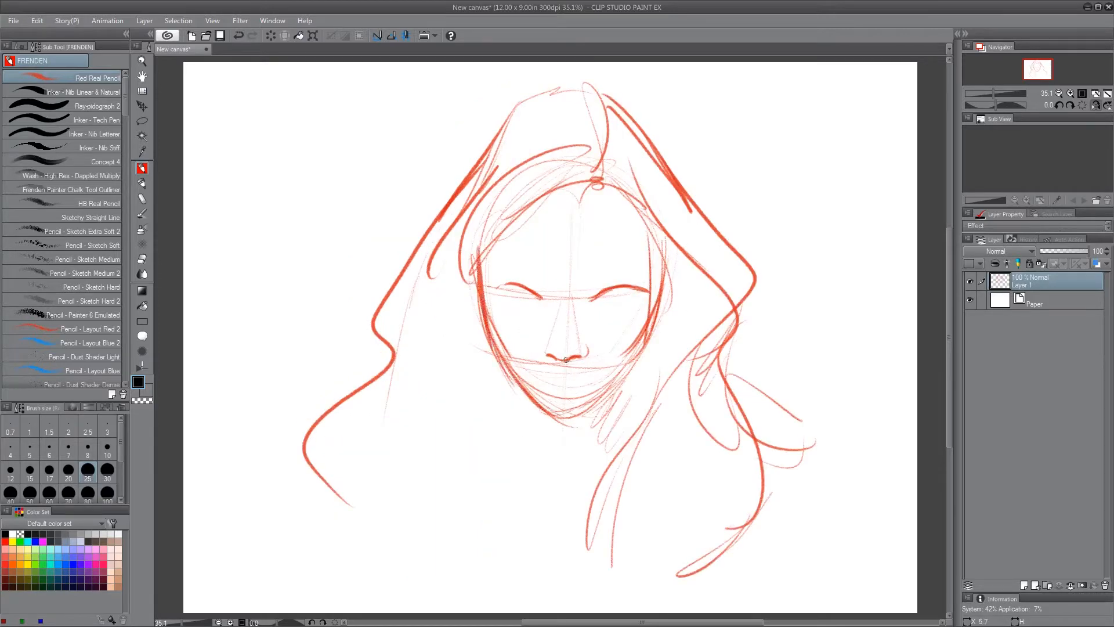
mouse_move(570, 340)
mouse_down()
mouse_move(560, 360)
mouse_move(616, 339)
mouse_up()
drag(604, 370, 582, 386)
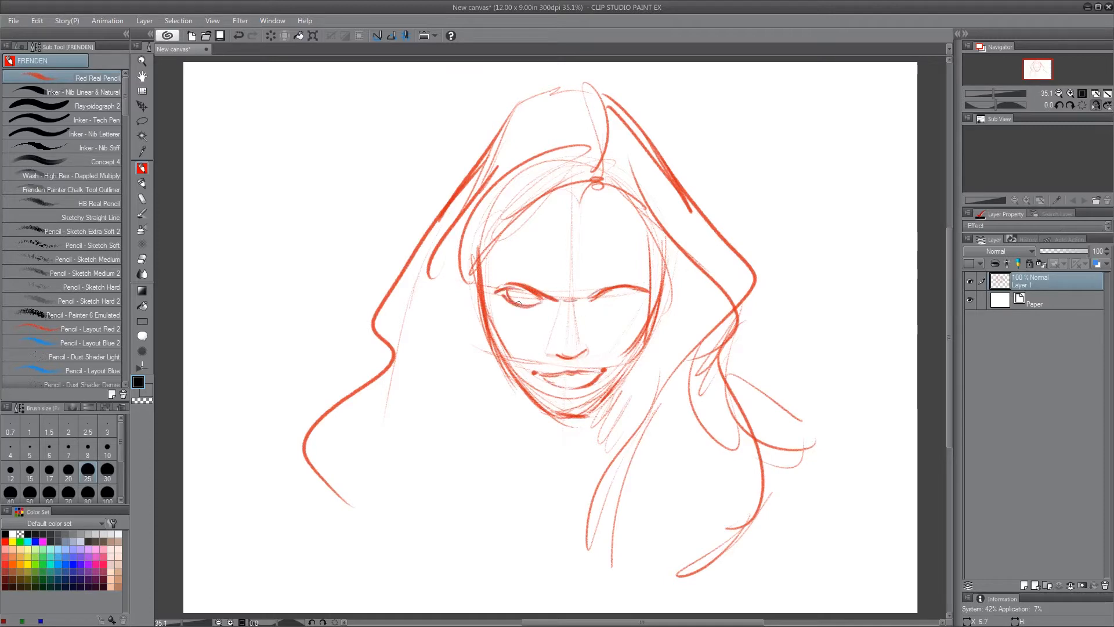
Restore the unmirrored view, thicken both eyebrows and sketch the sides of the neck below the jaw.
key(h)
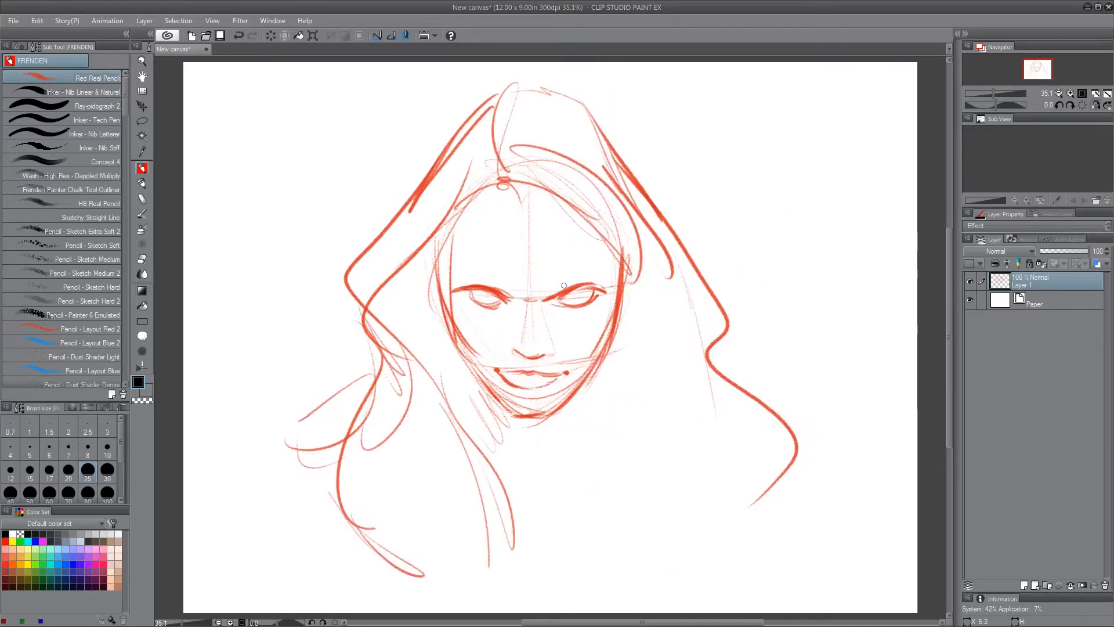
mouse_move(475, 276)
mouse_down()
mouse_move(556, 288)
mouse_move(610, 269)
mouse_up()
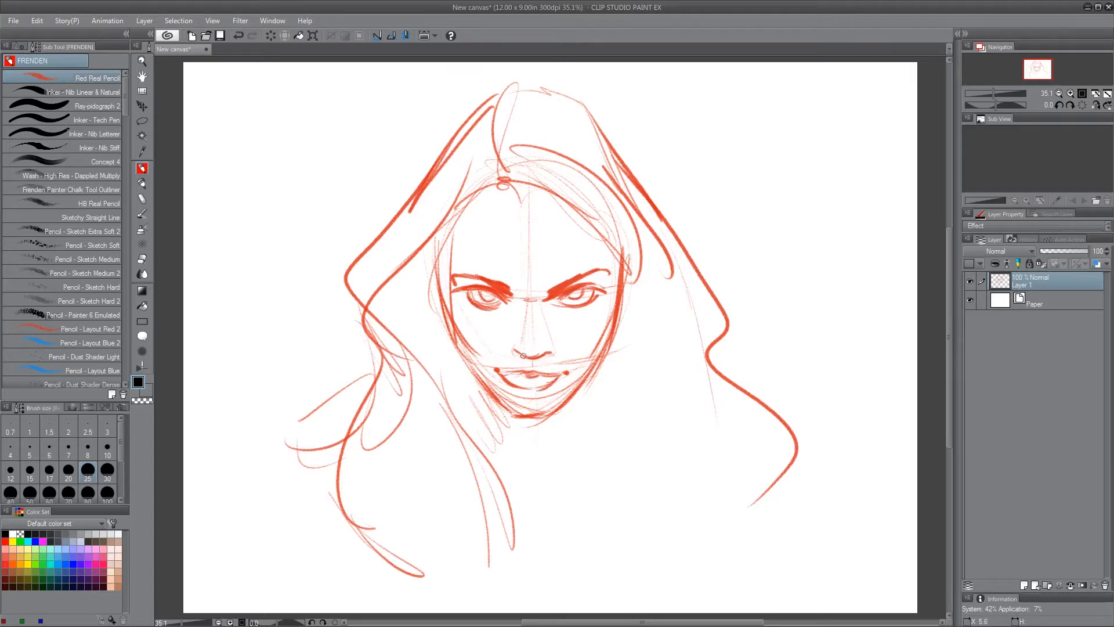
drag(598, 374, 586, 528)
drag(587, 383, 581, 405)
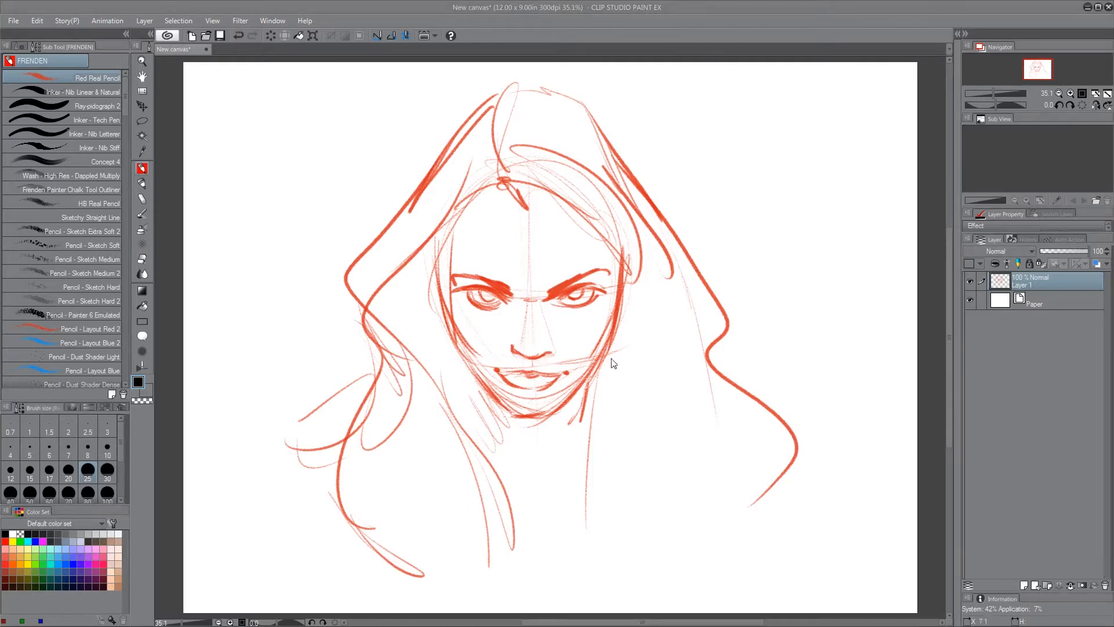
drag(586, 382, 580, 425)
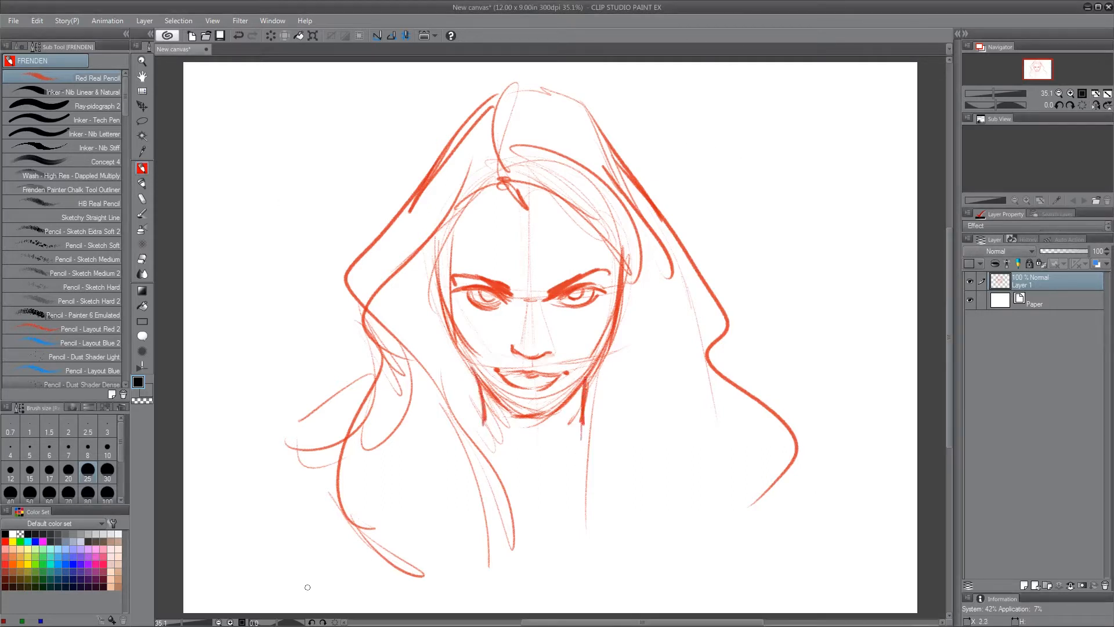
Sketch a headdress with a round emblem above the forehead, a curved brow band and angular plates down both sides.
drag(509, 93, 518, 101)
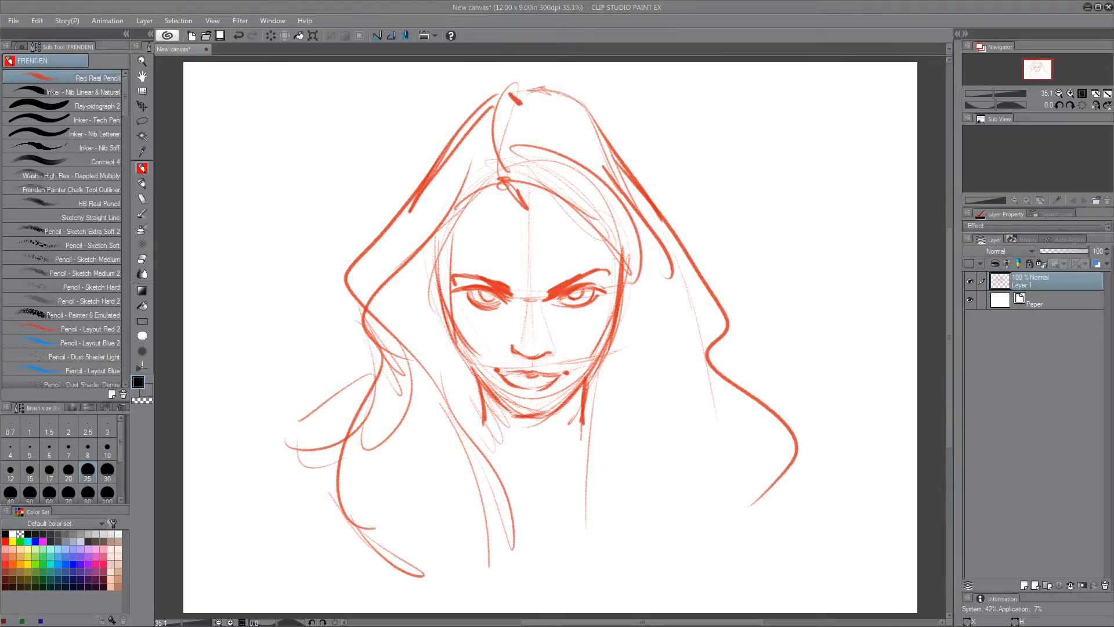
mouse_move(536, 193)
mouse_down()
mouse_move(496, 173)
mouse_move(461, 177)
mouse_up()
mouse_move(452, 178)
mouse_down()
mouse_move(398, 295)
mouse_move(460, 208)
mouse_up()
mouse_move(527, 207)
mouse_down()
mouse_move(597, 177)
mouse_move(672, 265)
mouse_up()
mouse_move(657, 281)
mouse_down()
mouse_move(582, 199)
mouse_move(650, 273)
mouse_up()
mouse_move(590, 184)
mouse_down()
mouse_move(515, 205)
mouse_move(535, 198)
mouse_up()
mouse_move(446, 215)
mouse_down()
mouse_move(420, 278)
mouse_move(392, 336)
mouse_up()
mouse_move(408, 351)
mouse_down()
mouse_move(471, 241)
mouse_move(525, 222)
mouse_move(613, 264)
mouse_up()
drag(574, 232, 647, 305)
drag(595, 212, 643, 311)
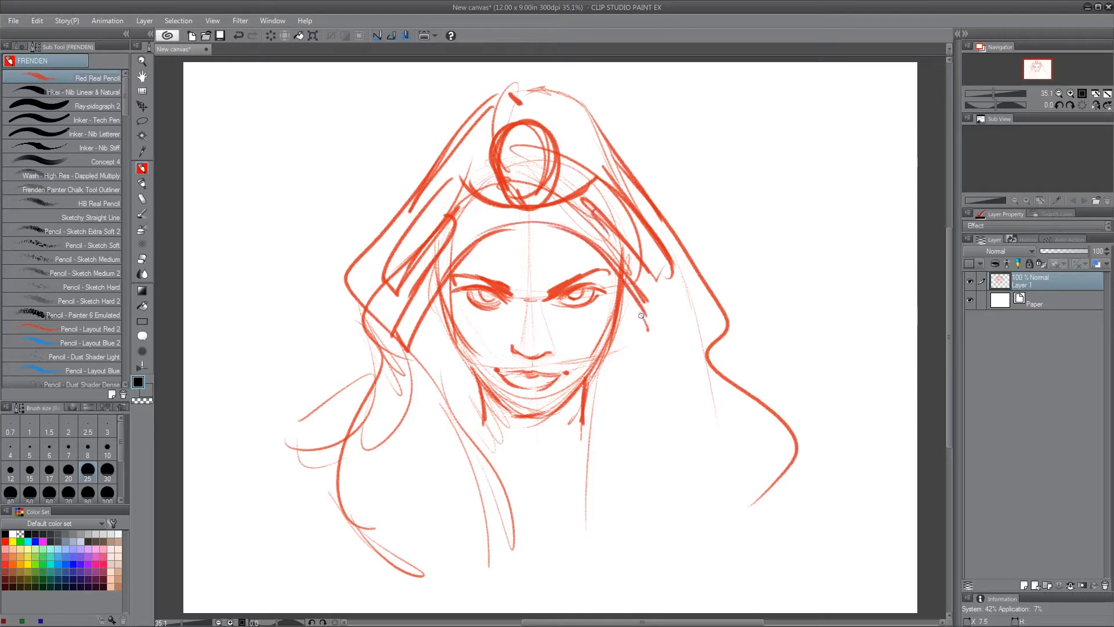
Sketch the angular cheek guards beside the jaw and add an inner ring to the forehead emblem.
drag(418, 324, 469, 395)
drag(471, 303, 434, 376)
drag(661, 323, 622, 388)
drag(592, 371, 621, 389)
drag(583, 241, 660, 325)
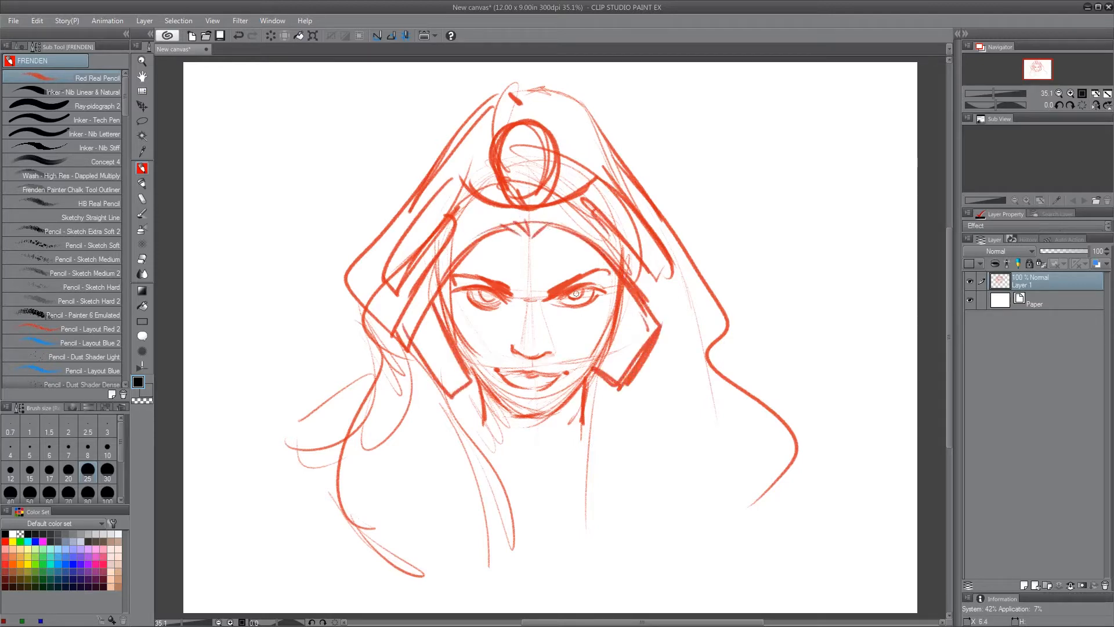
mouse_move(511, 189)
mouse_down()
mouse_move(543, 168)
mouse_move(511, 145)
mouse_up()
Sketch loose hair curls sweeping outward to the left of the head.
drag(500, 93, 329, 204)
mouse_move(377, 180)
mouse_down()
mouse_move(325, 235)
mouse_move(255, 212)
mouse_move(228, 189)
mouse_up()
drag(351, 268, 258, 255)
drag(308, 299, 224, 420)
Sketch the collar and neck lines with a long lock beside them, and reinforce the face and eye details.
drag(569, 422, 537, 482)
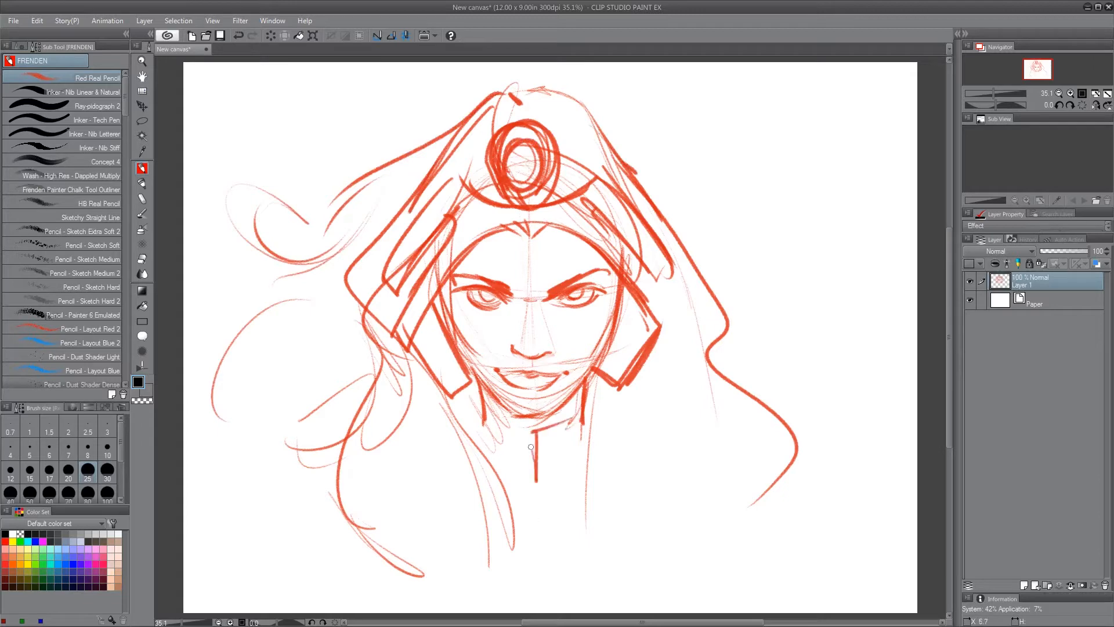
drag(436, 380, 545, 552)
drag(555, 476, 505, 583)
drag(615, 273, 594, 349)
drag(464, 334, 487, 377)
drag(502, 401, 519, 413)
drag(459, 390, 487, 464)
Sketch long hair waves over the shoulders and outward curls on both sides of the head.
mouse_move(603, 418)
mouse_down()
mouse_move(647, 520)
mouse_move(703, 565)
mouse_up()
drag(639, 508, 773, 521)
drag(319, 511, 418, 580)
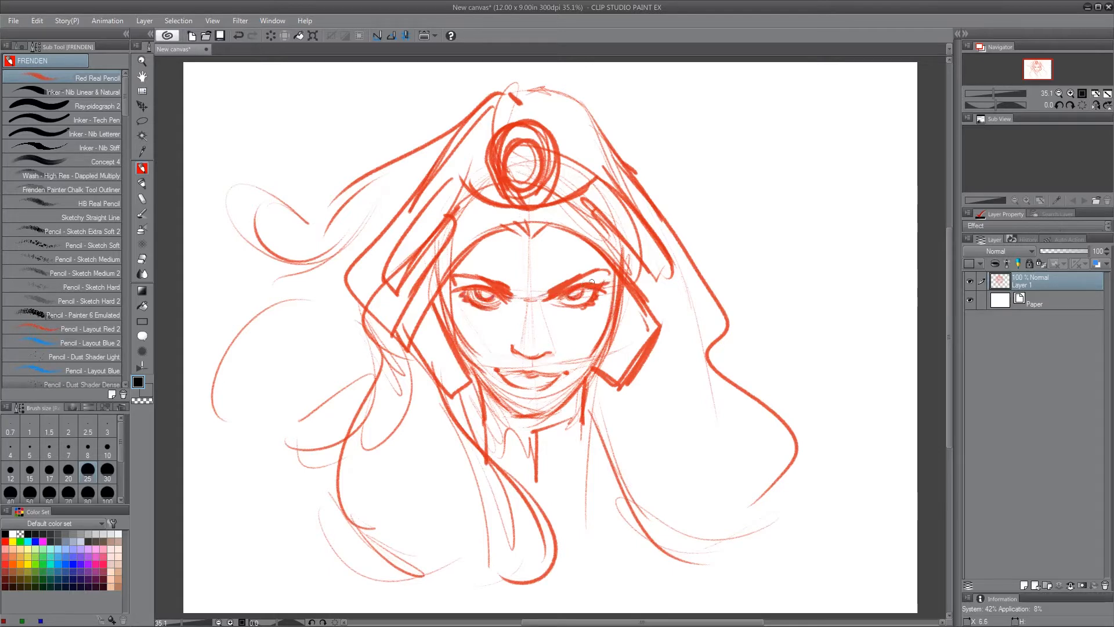
mouse_move(661, 537)
mouse_down()
mouse_move(630, 601)
mouse_move(807, 545)
mouse_up()
mouse_move(369, 335)
mouse_down()
mouse_move(307, 467)
mouse_move(197, 441)
mouse_move(305, 505)
mouse_up()
drag(659, 209, 801, 267)
drag(856, 430, 748, 496)
Sketch the neckline, add curls at the lower left and round out the hair over the crown.
drag(511, 429, 487, 482)
drag(540, 522, 474, 522)
drag(395, 470, 314, 592)
drag(286, 547, 314, 613)
mouse_move(520, 92)
mouse_down()
mouse_move(578, 96)
mouse_move(693, 255)
mouse_up()
drag(505, 102, 397, 195)
Reduce the sketch layer's opacity to 32% and add a new raster layer above it.
click(1055, 253)
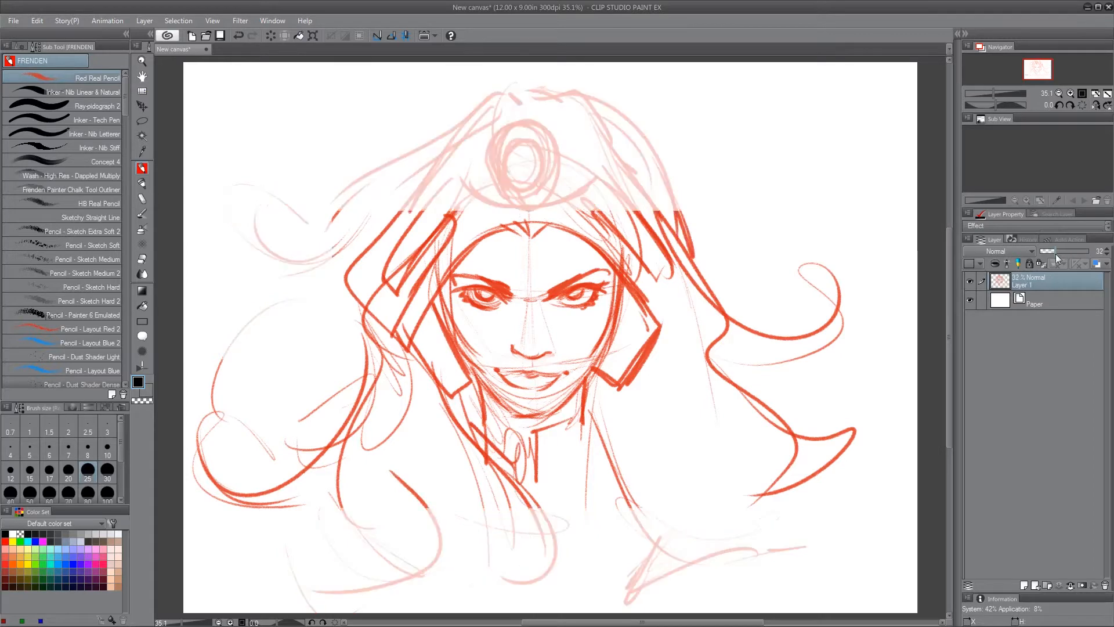
click(1025, 586)
Ink the headdress, its side plates, cheek guards and round emblem in black with the Inker - Nib Stiff brush.
click(113, 150)
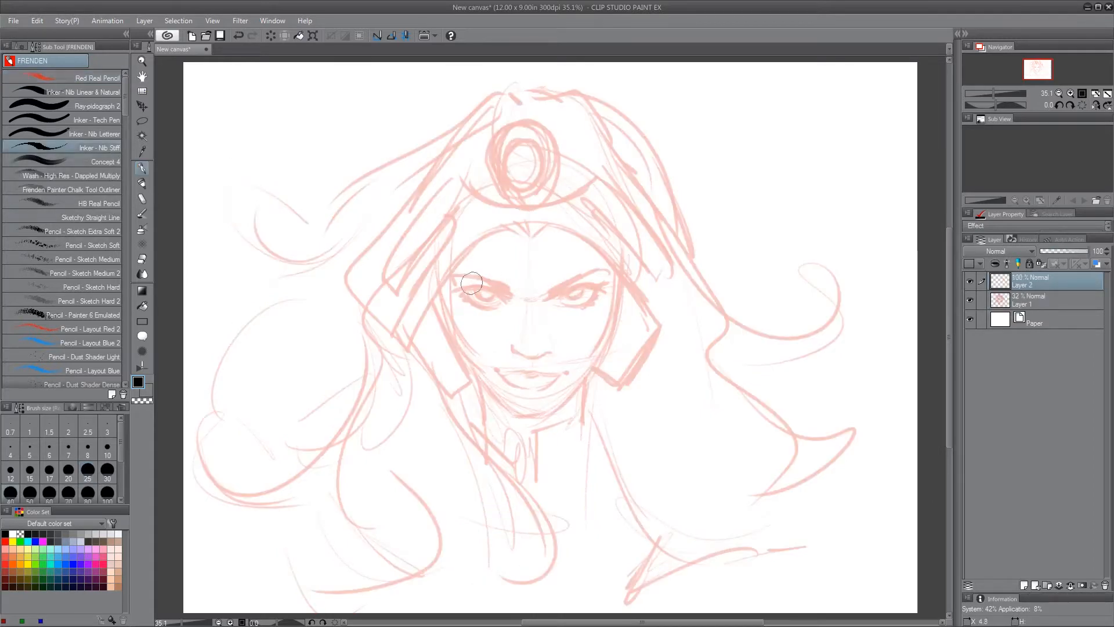
mouse_move(404, 319)
mouse_down()
mouse_move(462, 392)
mouse_move(432, 304)
mouse_move(475, 380)
mouse_up()
mouse_move(435, 305)
mouse_down()
mouse_move(499, 223)
mouse_move(519, 220)
mouse_up()
mouse_move(401, 317)
mouse_down()
mouse_move(450, 219)
mouse_move(388, 290)
mouse_move(459, 168)
mouse_up()
mouse_move(500, 225)
mouse_down()
mouse_move(532, 240)
mouse_move(535, 221)
mouse_move(623, 285)
mouse_move(600, 374)
mouse_move(657, 314)
mouse_move(598, 216)
mouse_move(659, 281)
mouse_up()
drag(601, 180, 660, 251)
mouse_move(441, 192)
mouse_down()
mouse_move(455, 165)
mouse_move(601, 176)
mouse_up()
mouse_move(522, 202)
mouse_down()
mouse_move(525, 120)
mouse_move(522, 139)
mouse_up()
drag(401, 313, 407, 326)
drag(660, 244, 657, 276)
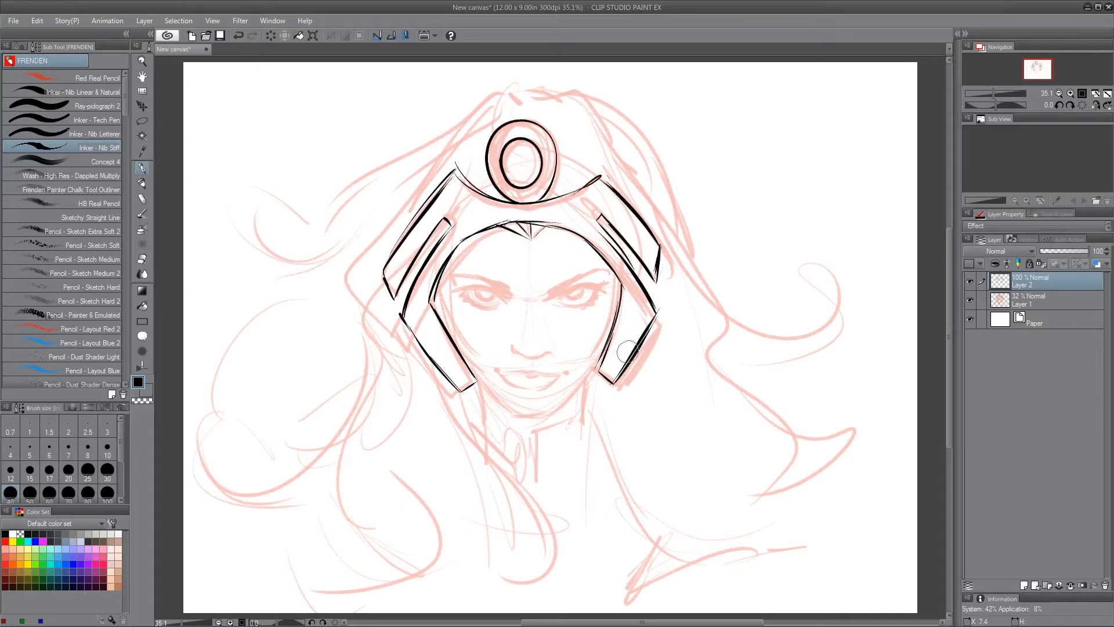
Ink the face contour along the cheeks, jaw and chin, plus the upper sides of the neck.
drag(434, 287, 430, 311)
drag(464, 235, 432, 320)
drag(598, 256, 628, 334)
drag(442, 272, 463, 348)
drag(432, 302, 475, 367)
drag(616, 298, 593, 355)
drag(469, 361, 530, 416)
mouse_move(606, 333)
mouse_down()
mouse_move(554, 410)
mouse_move(505, 407)
mouse_up()
drag(585, 376, 583, 410)
drag(479, 383, 489, 415)
Ink both eyebrows and eyes with their lashes, rotating the canvas for easier strokes.
mouse_move(551, 290)
mouse_down()
mouse_move(600, 270)
mouse_move(583, 275)
mouse_up()
mouse_move(464, 275)
mouse_down()
mouse_move(510, 292)
mouse_move(436, 333)
mouse_up()
drag(699, 483, 522, 315)
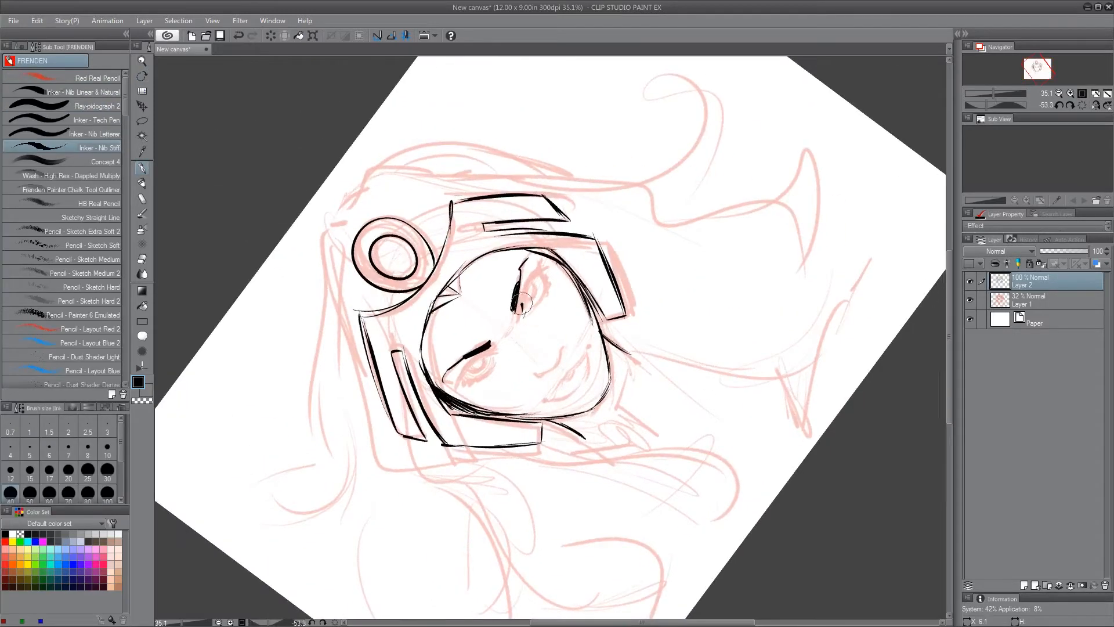
mouse_move(532, 277)
mouse_down()
mouse_move(537, 261)
mouse_move(525, 264)
mouse_move(543, 260)
mouse_move(539, 303)
mouse_up()
mouse_move(543, 275)
mouse_down()
mouse_move(548, 285)
mouse_move(523, 307)
mouse_up()
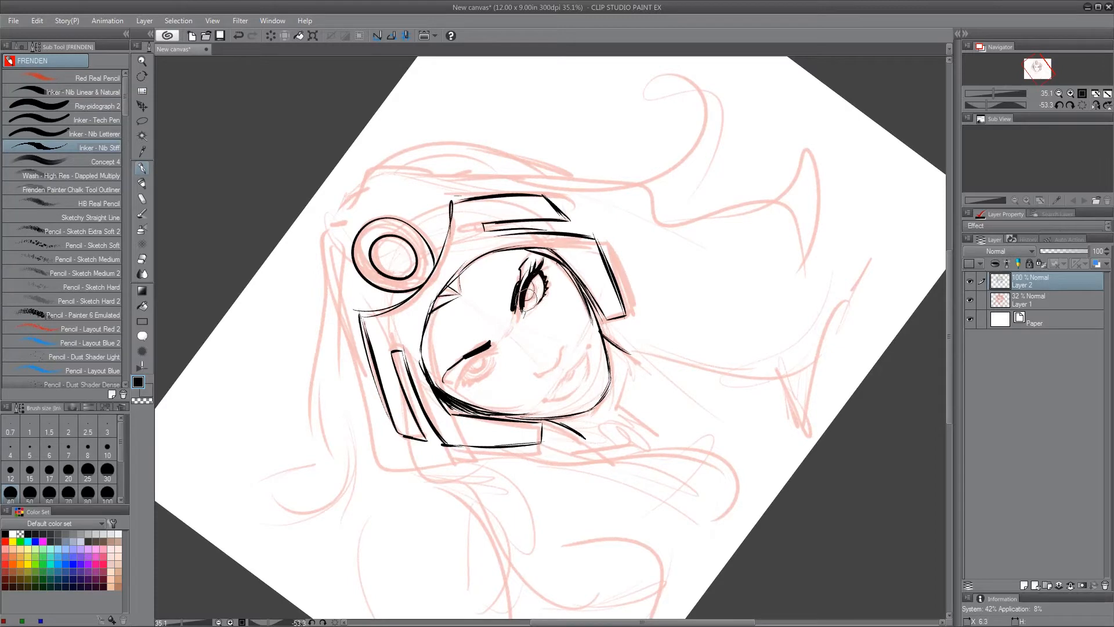
mouse_move(473, 364)
mouse_down()
mouse_move(444, 403)
mouse_move(452, 394)
mouse_up()
mouse_move(491, 346)
mouse_down()
mouse_move(464, 367)
mouse_move(465, 357)
mouse_move(446, 395)
mouse_move(483, 357)
mouse_move(468, 382)
mouse_move(489, 378)
mouse_up()
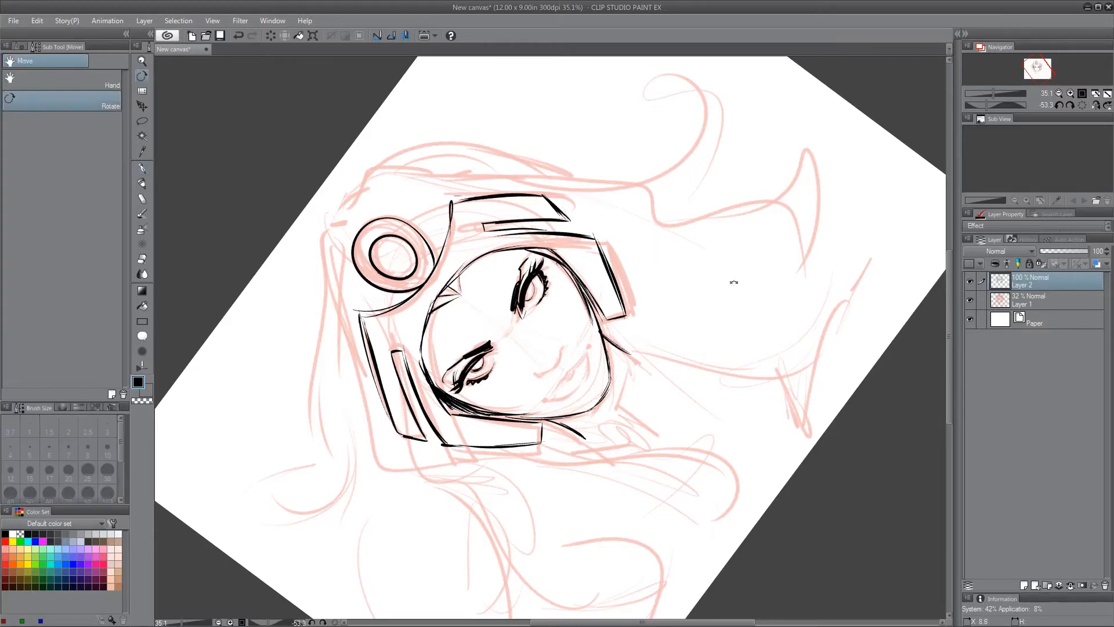
Rotate the canvas back near upright and ink the nose, nostrils and lips.
drag(658, 242, 694, 345)
drag(526, 358, 556, 347)
drag(556, 299, 542, 314)
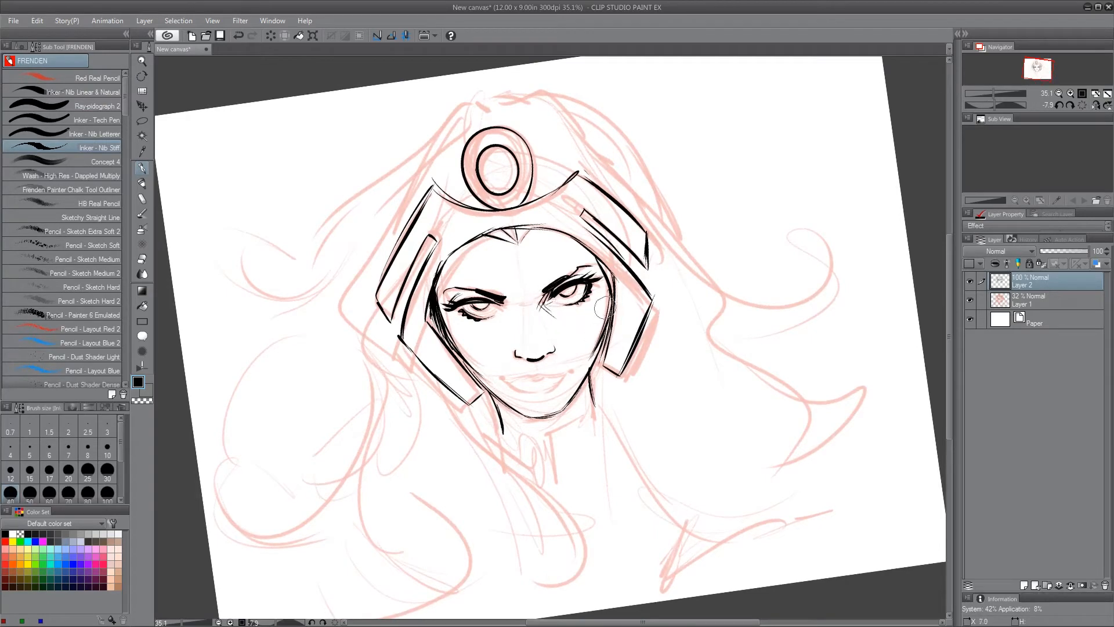
mouse_move(537, 381)
mouse_down()
mouse_move(513, 378)
mouse_move(560, 372)
mouse_up()
mouse_move(502, 378)
mouse_down()
mouse_move(572, 368)
mouse_move(530, 397)
mouse_move(503, 384)
mouse_move(531, 387)
mouse_up()
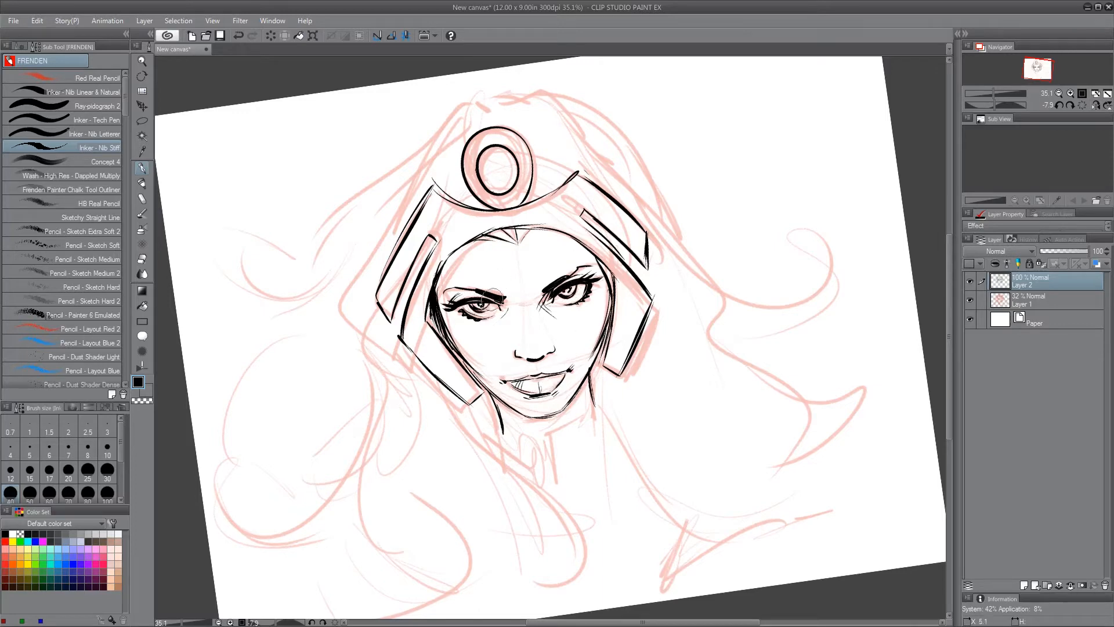
Ink the curling hair strands at the upper left of the head and the first throat and collar lines.
mouse_move(455, 106)
mouse_down()
mouse_move(273, 255)
mouse_move(293, 229)
mouse_up()
drag(422, 134, 241, 374)
drag(549, 436, 561, 500)
drag(500, 426, 540, 450)
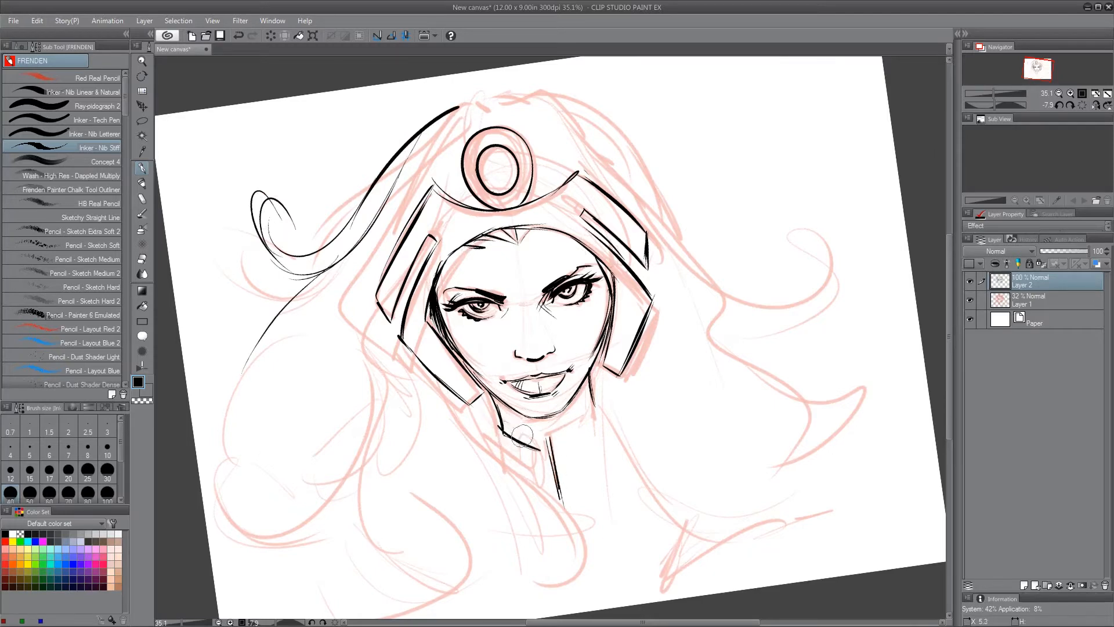
Ink a large lock sweeping across the neck into a curl and a big hair swirl left of the head.
drag(590, 419, 564, 502)
mouse_move(448, 392)
mouse_down()
mouse_move(714, 478)
mouse_move(643, 486)
mouse_up()
mouse_move(636, 475)
mouse_down()
mouse_move(717, 443)
mouse_move(647, 505)
mouse_up()
mouse_move(625, 462)
mouse_down()
mouse_move(435, 569)
mouse_move(415, 540)
mouse_up()
mouse_move(472, 105)
mouse_down()
mouse_move(459, 134)
mouse_move(386, 201)
mouse_move(200, 481)
mouse_up()
drag(210, 440, 193, 406)
Ink the hair flowing from the crown into a curl on the right, plus strands beside the neck and lower left.
mouse_move(482, 107)
mouse_down()
mouse_move(502, 93)
mouse_move(615, 116)
mouse_move(852, 244)
mouse_move(821, 248)
mouse_move(723, 320)
mouse_up()
mouse_move(383, 365)
mouse_down()
mouse_move(447, 563)
mouse_move(335, 489)
mouse_move(317, 518)
mouse_up()
drag(335, 511, 214, 566)
drag(596, 385, 636, 444)
drag(599, 374, 645, 434)
drag(390, 403, 538, 527)
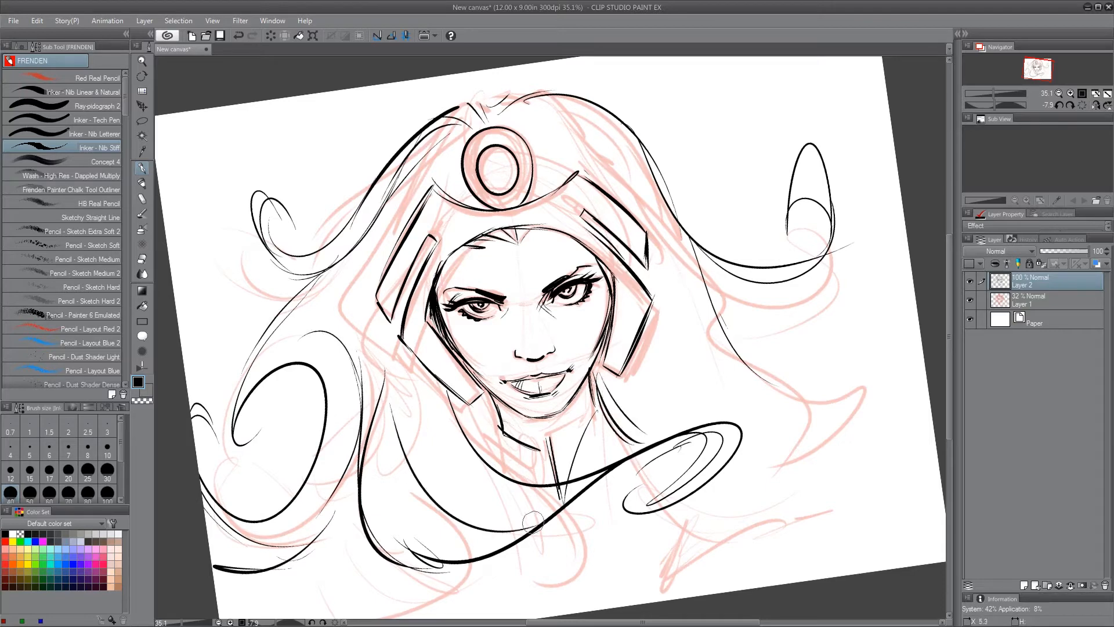
Add fine inked strands to the front lock, the crown, the neck side and the hairline.
drag(382, 450, 540, 526)
mouse_move(526, 119)
mouse_down()
mouse_move(579, 84)
mouse_move(596, 106)
mouse_up()
drag(475, 406, 502, 467)
drag(528, 240, 545, 228)
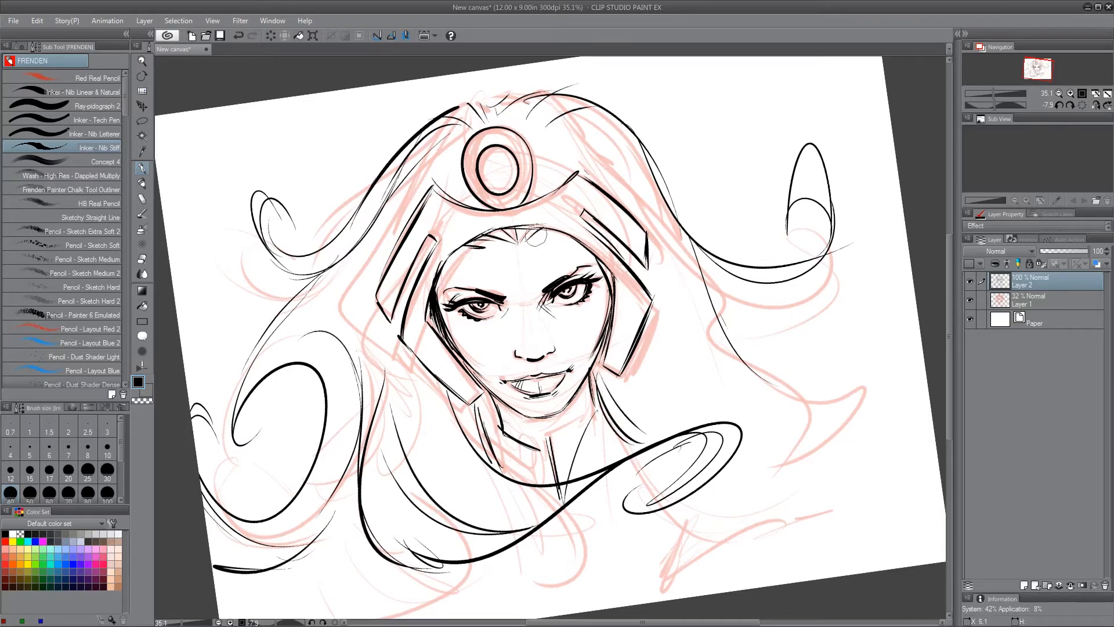
Ink the shadow under the chin with dense black hatching across the neck.
drag(589, 376, 540, 448)
drag(498, 400, 510, 434)
drag(527, 413, 517, 439)
drag(534, 416, 524, 446)
drag(547, 416, 533, 450)
drag(560, 415, 539, 449)
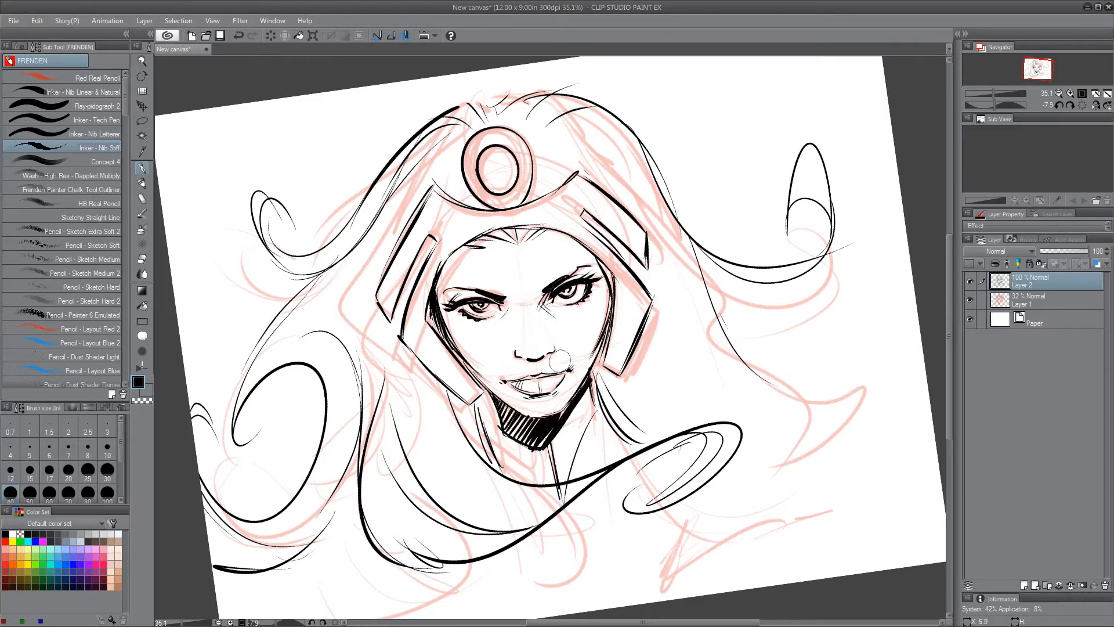
Fill the headdress and the emblem's ring with solid black, closing the line gap at the emblem's base.
key(g)
click(635, 265)
key(p)
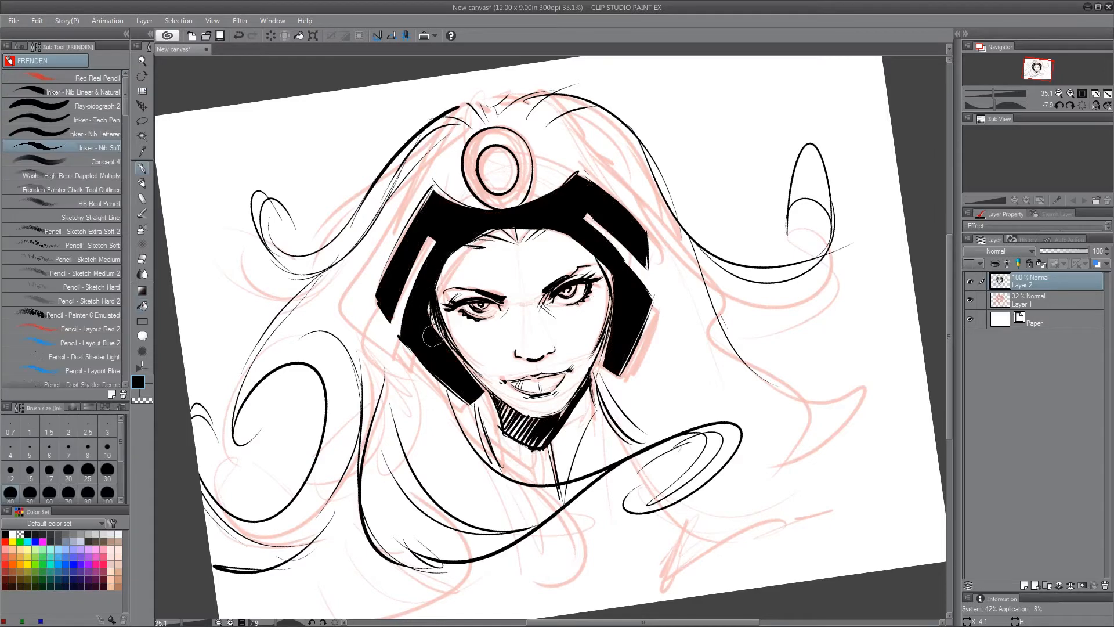
drag(513, 191, 531, 206)
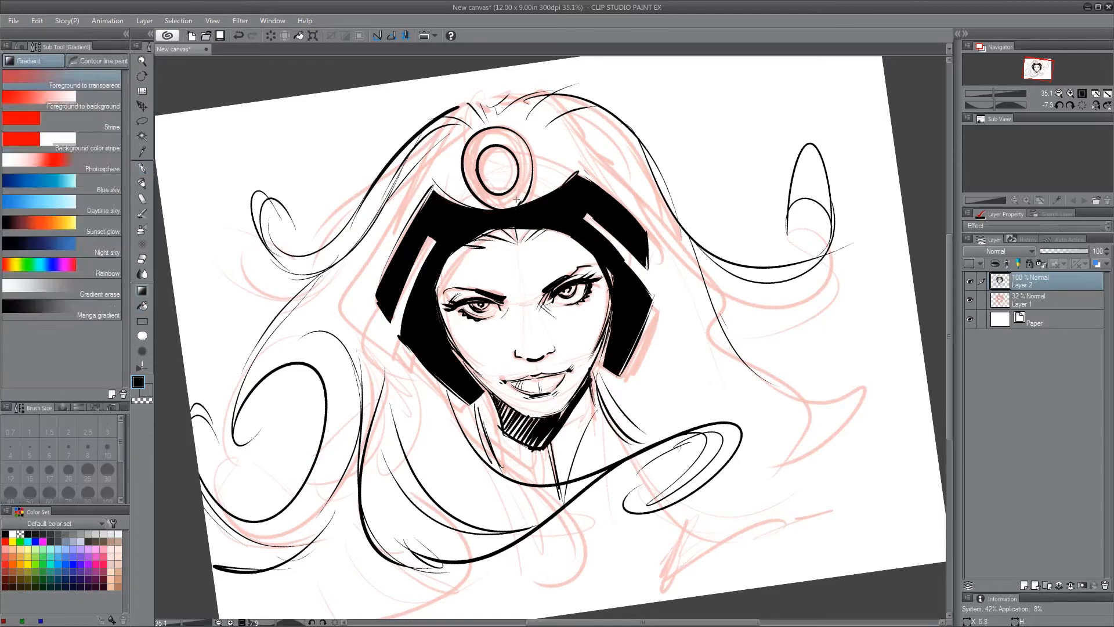
key(g)
click(525, 184)
key(p)
Ink extra hair strands on both sides of the neck, in the front lock and inside the left swirl.
drag(589, 385, 597, 429)
drag(597, 371, 609, 441)
drag(467, 403, 484, 453)
drag(473, 380, 505, 493)
drag(406, 401, 522, 525)
drag(348, 278, 351, 333)
drag(241, 383, 287, 441)
Ink long hair waves down the right side, ending in curls beside and below the shoulder.
drag(679, 211, 826, 325)
drag(664, 260, 839, 436)
drag(898, 370, 836, 510)
drag(844, 529, 850, 574)
drag(769, 493, 670, 583)
drag(841, 496, 676, 581)
Ink the shoulder and neckline strokes beneath the front lock of hair.
drag(616, 453, 598, 477)
mouse_move(654, 501)
mouse_down()
mouse_move(540, 578)
mouse_move(494, 578)
mouse_up()
drag(350, 540, 447, 598)
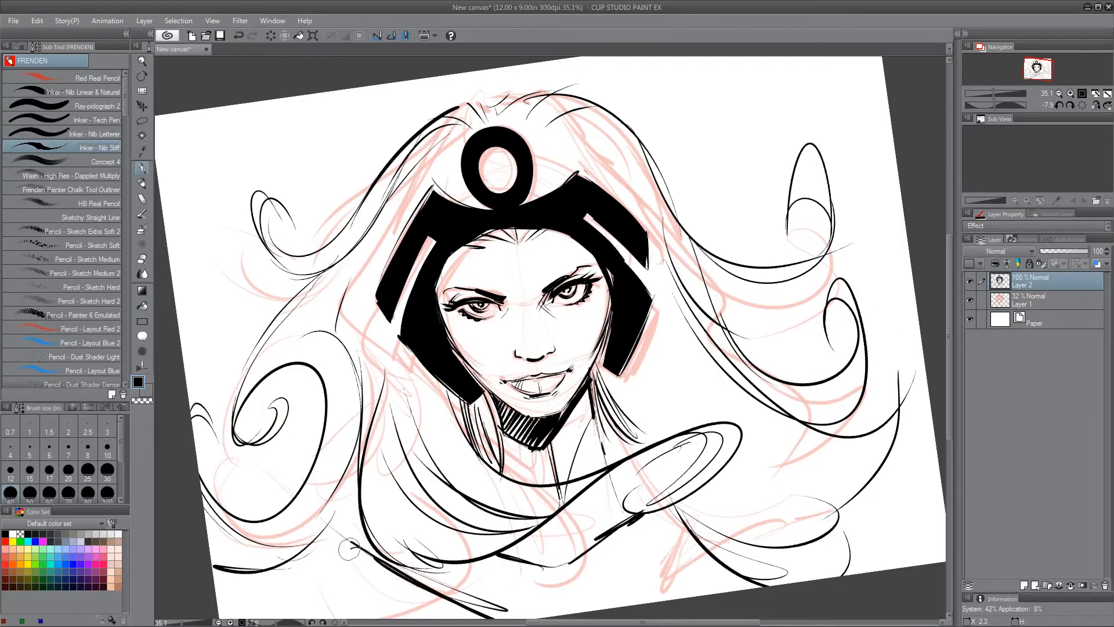
Add a layer above the sketch layer and paint brown skin outlines around the face, neck and chest.
click(1059, 301)
click(1025, 585)
click(111, 541)
mouse_move(513, 260)
mouse_down()
mouse_move(487, 272)
mouse_move(472, 354)
mouse_move(516, 432)
mouse_move(550, 442)
mouse_move(570, 385)
mouse_move(586, 235)
mouse_move(484, 247)
mouse_up()
mouse_move(581, 381)
mouse_down()
mouse_move(601, 453)
mouse_move(674, 577)
mouse_move(546, 566)
mouse_move(598, 455)
mouse_up()
Fill the face, neck and chest with the same brown and touch up the gap under the front hair lock.
key(g)
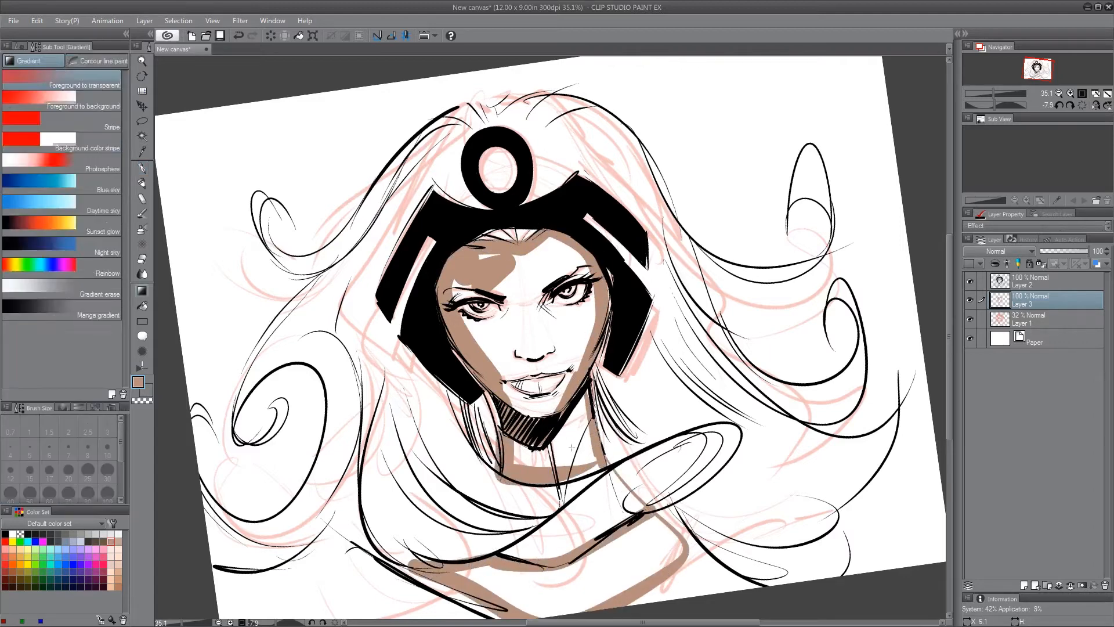
click(557, 348)
click(621, 555)
key(p)
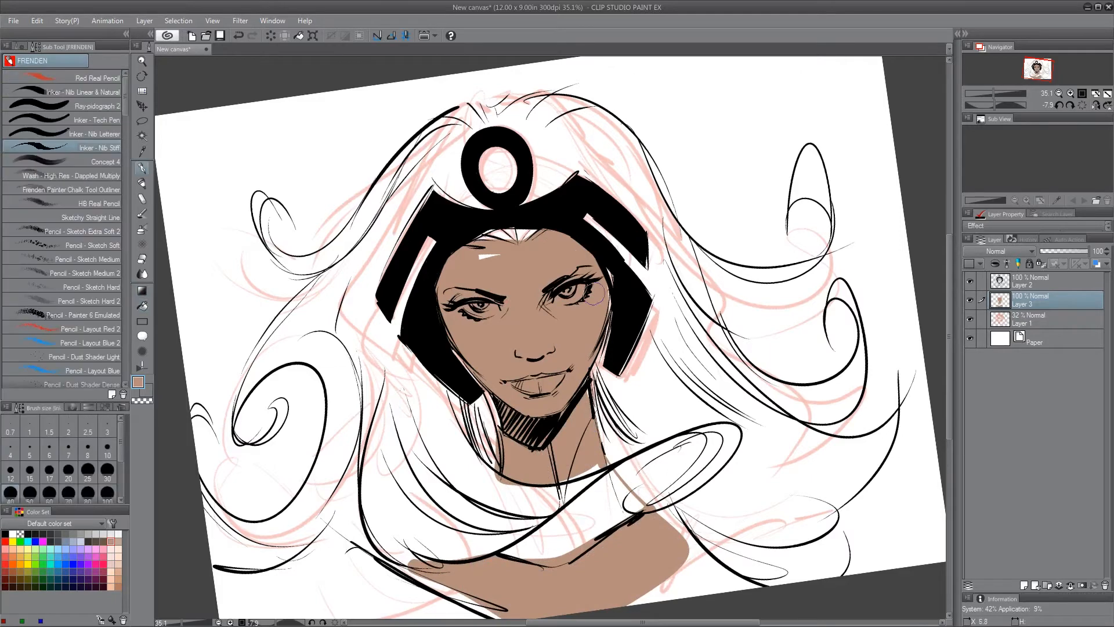
mouse_move(587, 467)
mouse_down()
mouse_move(514, 561)
mouse_move(602, 483)
mouse_move(583, 521)
mouse_move(606, 521)
mouse_move(602, 479)
mouse_up()
Paint the whites of both eyes and colour the lips dark red.
click(118, 533)
drag(473, 303, 480, 305)
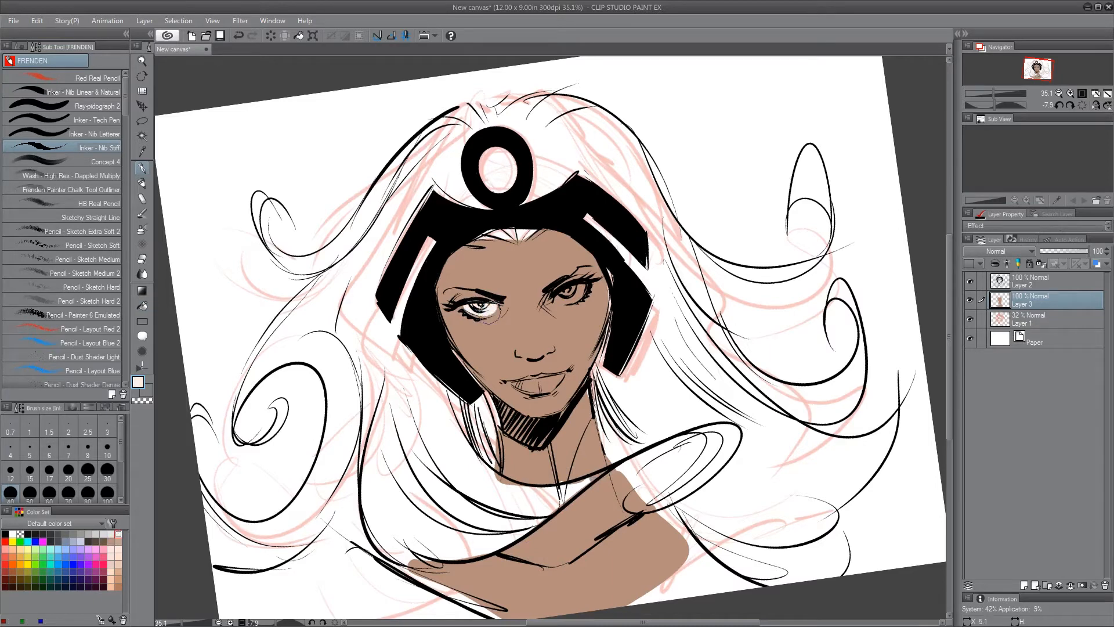
drag(565, 285, 571, 294)
click(5, 571)
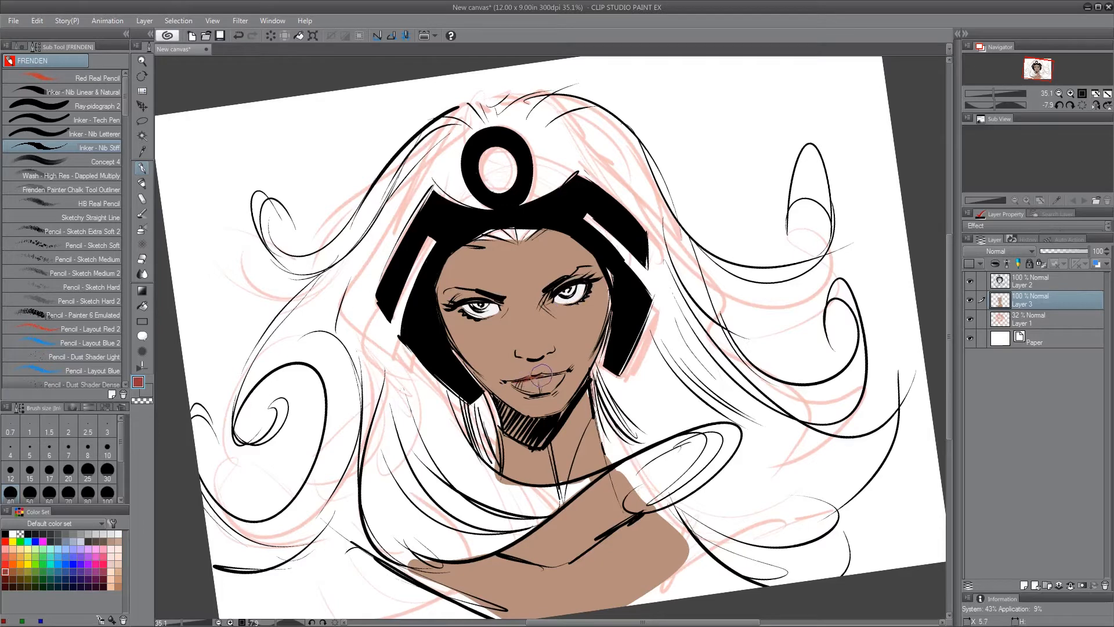
drag(512, 382, 543, 379)
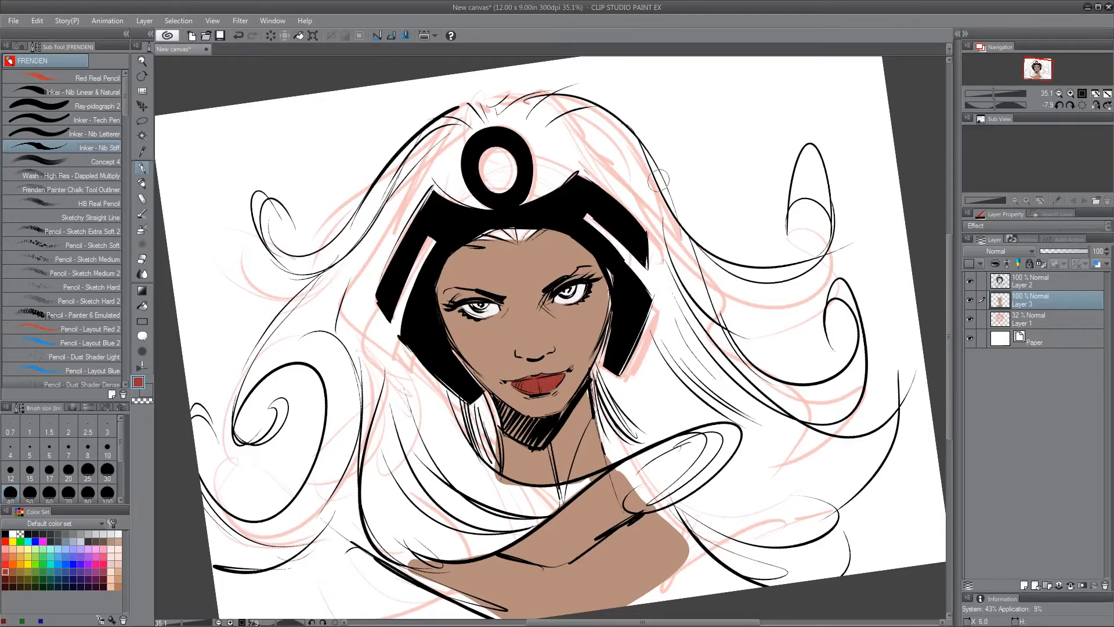
Paint the costume on both shoulders golden yellow and the irises blue.
scroll(285, 467, down, 2)
click(27, 556)
mouse_move(332, 474)
mouse_down()
mouse_move(440, 553)
mouse_move(325, 499)
mouse_move(464, 569)
mouse_move(447, 566)
mouse_move(479, 564)
mouse_move(326, 477)
mouse_move(443, 582)
mouse_up()
click(21, 557)
mouse_move(691, 495)
mouse_down()
mouse_move(630, 554)
mouse_move(715, 524)
mouse_up()
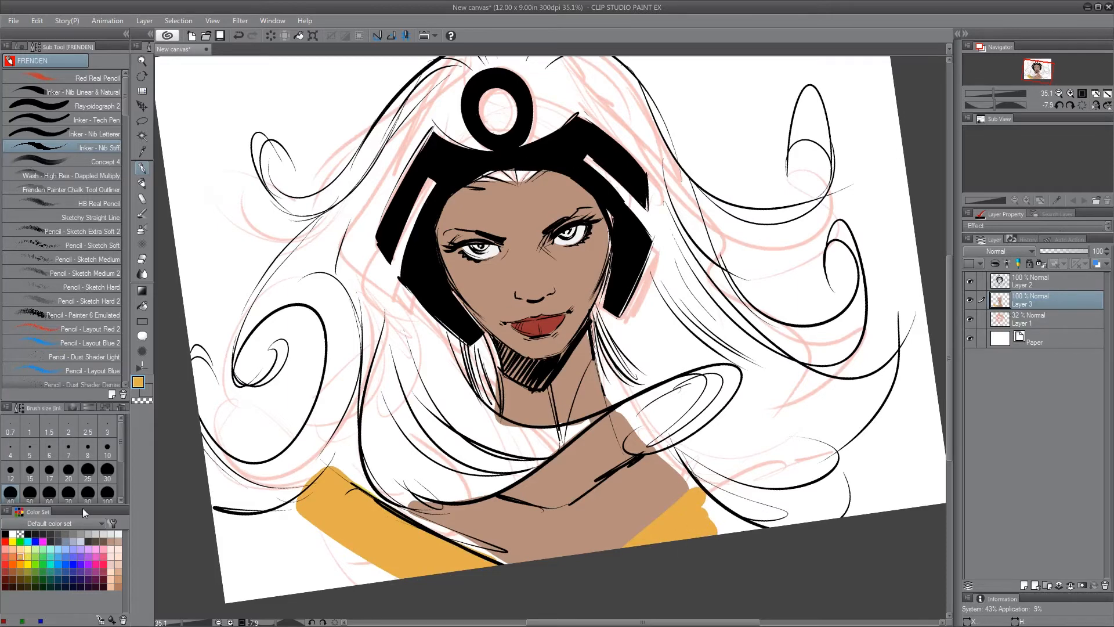
click(66, 557)
Hide the red sketch layer and lower the colour layer's opacity to 84%.
click(1077, 251)
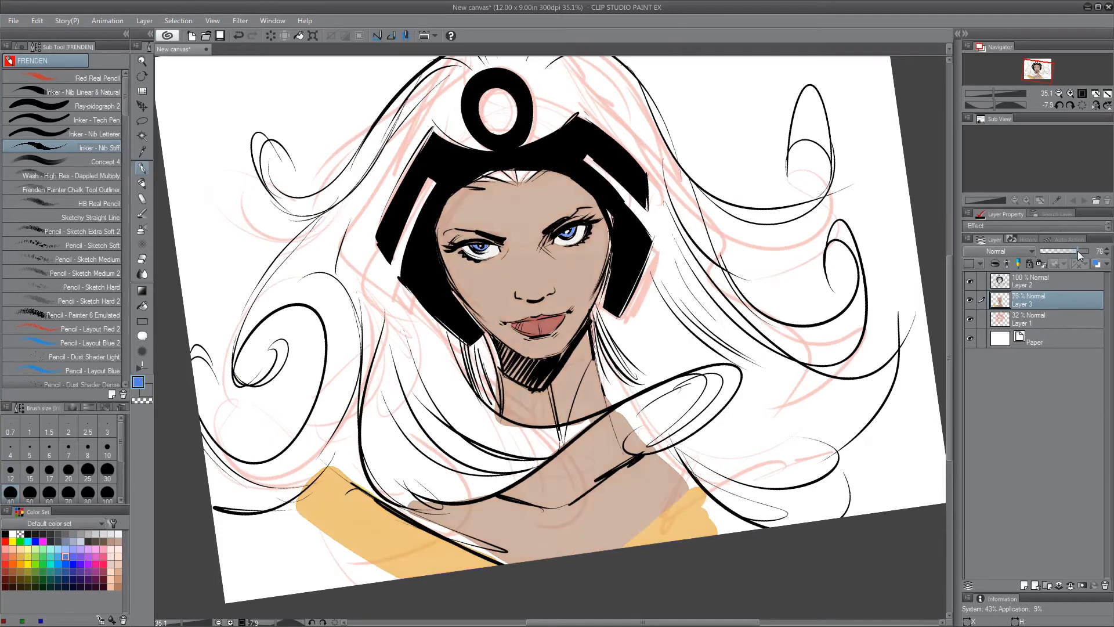
click(970, 319)
click(1083, 251)
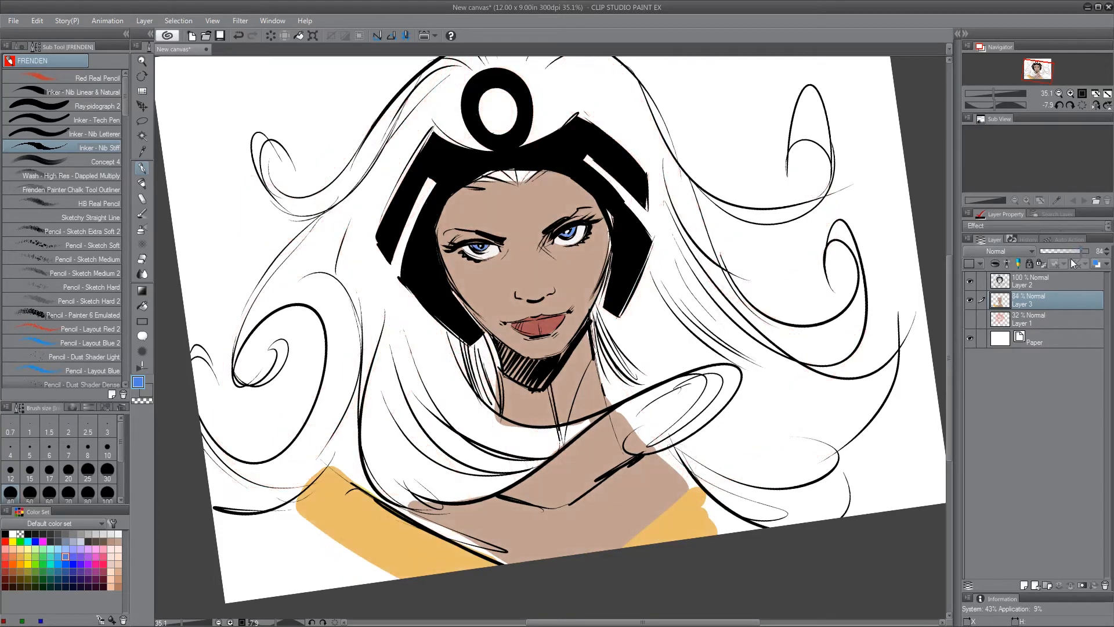
Add a Multiply layer above the colour layer and lower its opacity to about 47%.
click(1024, 585)
click(998, 251)
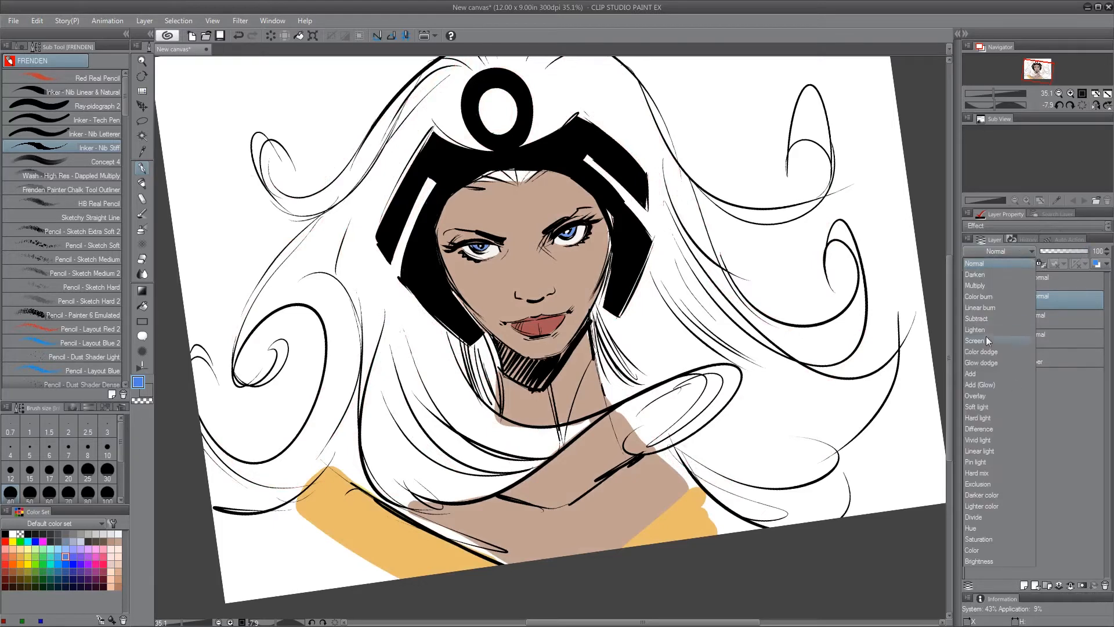
click(975, 286)
click(1063, 251)
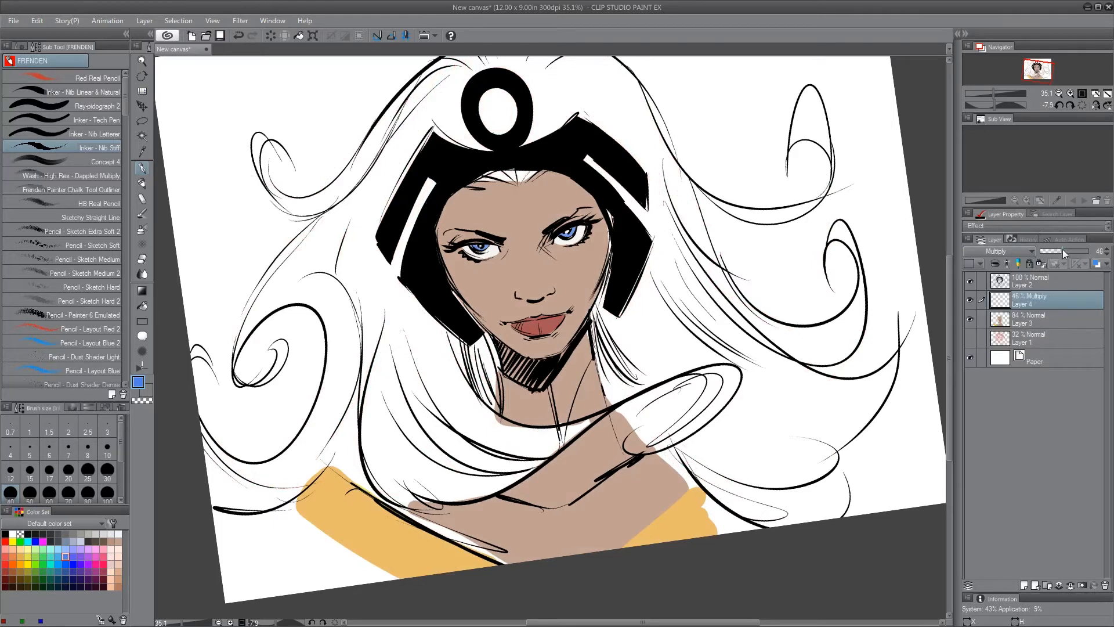
Shade the nose, cheek, forehead, temple and chin with a muted blue on the Multiply layer.
click(58, 572)
mouse_move(515, 256)
mouse_down()
mouse_move(514, 301)
mouse_move(525, 305)
mouse_up()
mouse_move(492, 223)
mouse_down()
mouse_move(440, 234)
mouse_move(551, 313)
mouse_move(513, 302)
mouse_move(541, 302)
mouse_move(531, 329)
mouse_move(521, 323)
mouse_move(551, 322)
mouse_move(513, 326)
mouse_move(535, 341)
mouse_up()
drag(504, 324, 500, 324)
drag(569, 314, 557, 288)
mouse_move(453, 198)
mouse_down()
mouse_move(442, 228)
mouse_move(459, 195)
mouse_up()
drag(568, 174, 611, 260)
mouse_move(486, 316)
mouse_down()
mouse_move(506, 344)
mouse_move(562, 332)
mouse_up()
Add blue shadows to the neck, the adjacent hair strands, the hairline, the emblem and the headdress's left edge.
mouse_move(497, 348)
mouse_down()
mouse_move(507, 378)
mouse_move(541, 410)
mouse_up()
drag(483, 346, 493, 403)
drag(460, 339, 485, 400)
drag(500, 176, 480, 182)
drag(504, 174, 518, 179)
mouse_move(500, 91)
mouse_down()
mouse_move(511, 98)
mouse_move(467, 145)
mouse_up()
mouse_move(407, 174)
mouse_down()
mouse_move(383, 244)
mouse_move(453, 348)
mouse_up()
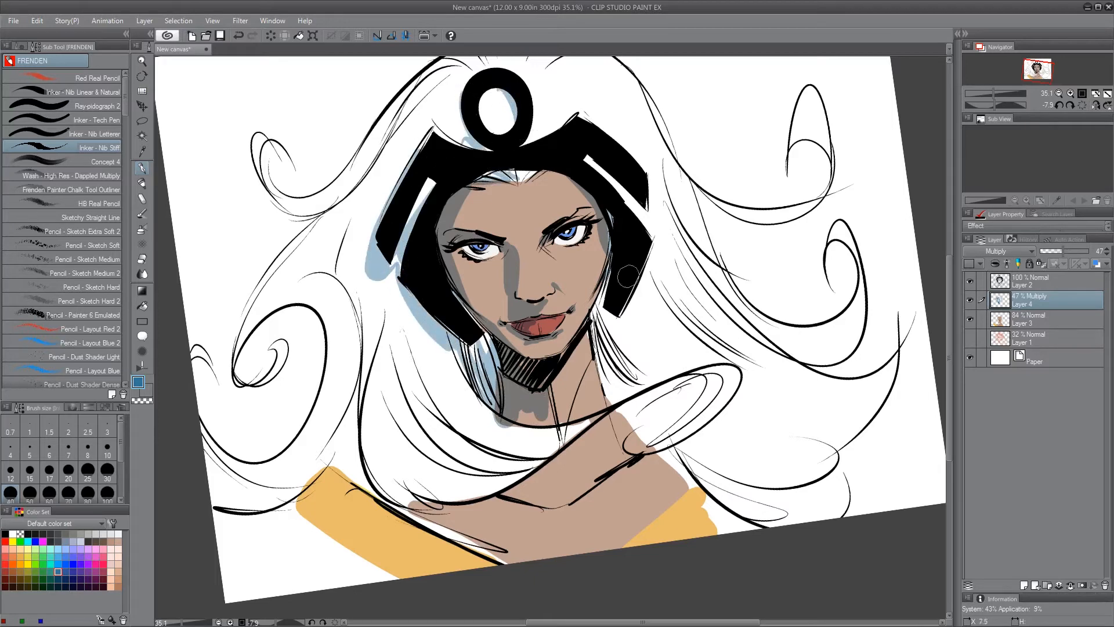
Shade the face's right edge, the neck, the inner left hair waves and the chest.
drag(607, 278, 598, 326)
drag(414, 343, 504, 444)
drag(433, 358, 530, 451)
drag(522, 410, 548, 426)
mouse_move(548, 426)
mouse_down()
mouse_move(530, 356)
mouse_move(560, 339)
mouse_up()
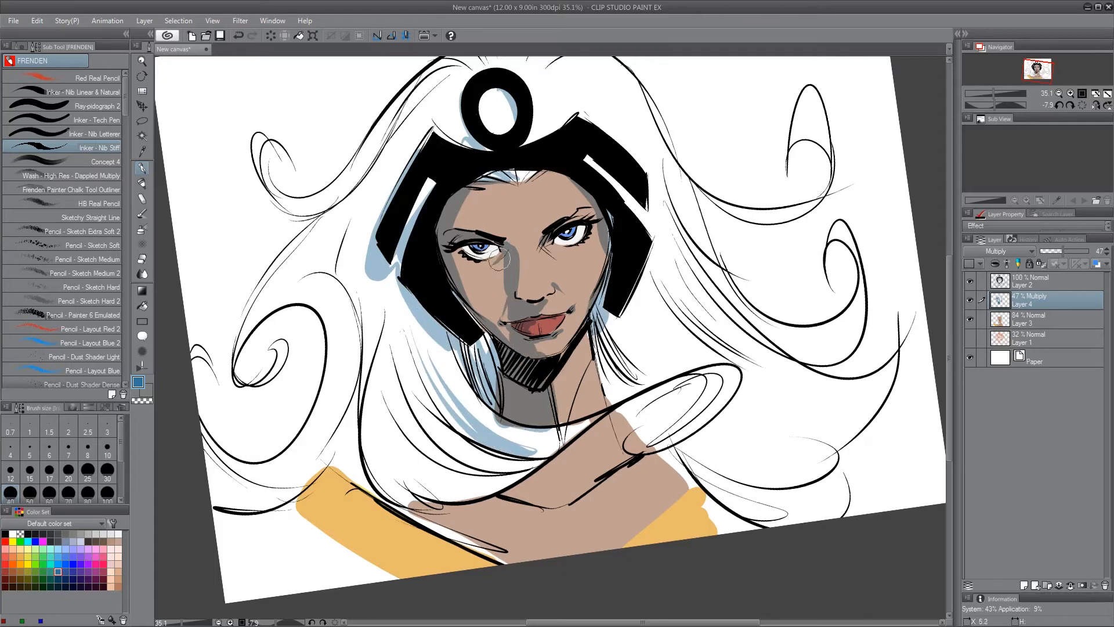
drag(602, 221, 577, 188)
drag(414, 511, 523, 554)
drag(549, 471, 547, 500)
Paint blue shadows along the front hair lock, the left swirl and the strands right of the neck.
drag(371, 382, 515, 465)
drag(353, 405, 464, 473)
mouse_move(349, 339)
mouse_down()
mouse_move(350, 363)
mouse_move(236, 506)
mouse_up()
drag(342, 332, 344, 402)
drag(619, 320, 642, 383)
drag(595, 340, 625, 404)
drag(629, 308, 667, 354)
mouse_move(609, 402)
mouse_down()
mouse_move(676, 432)
mouse_move(651, 445)
mouse_up()
drag(658, 283, 723, 359)
Extend the blue shading through the upper-left hair waves, the left swirl, the front lock and the right-hand strands.
mouse_move(416, 92)
mouse_down()
mouse_move(325, 255)
mouse_move(249, 337)
mouse_up()
drag(343, 287, 305, 441)
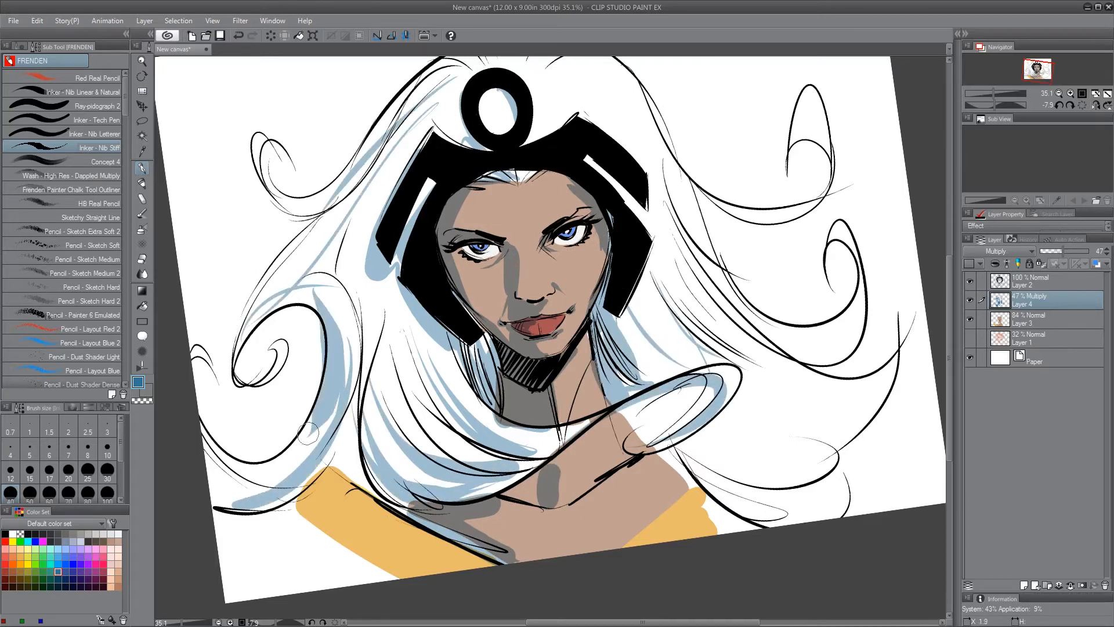
drag(388, 145, 250, 316)
drag(338, 228, 298, 311)
drag(308, 284, 348, 377)
mouse_move(629, 417)
mouse_down()
mouse_move(645, 448)
mouse_move(403, 478)
mouse_up()
drag(651, 286, 708, 362)
mouse_move(660, 424)
mouse_down()
mouse_move(689, 478)
mouse_move(796, 559)
mouse_move(785, 568)
mouse_move(527, 467)
mouse_up()
Add a layer above the inks and fill the background left of the hair with black.
click(5, 533)
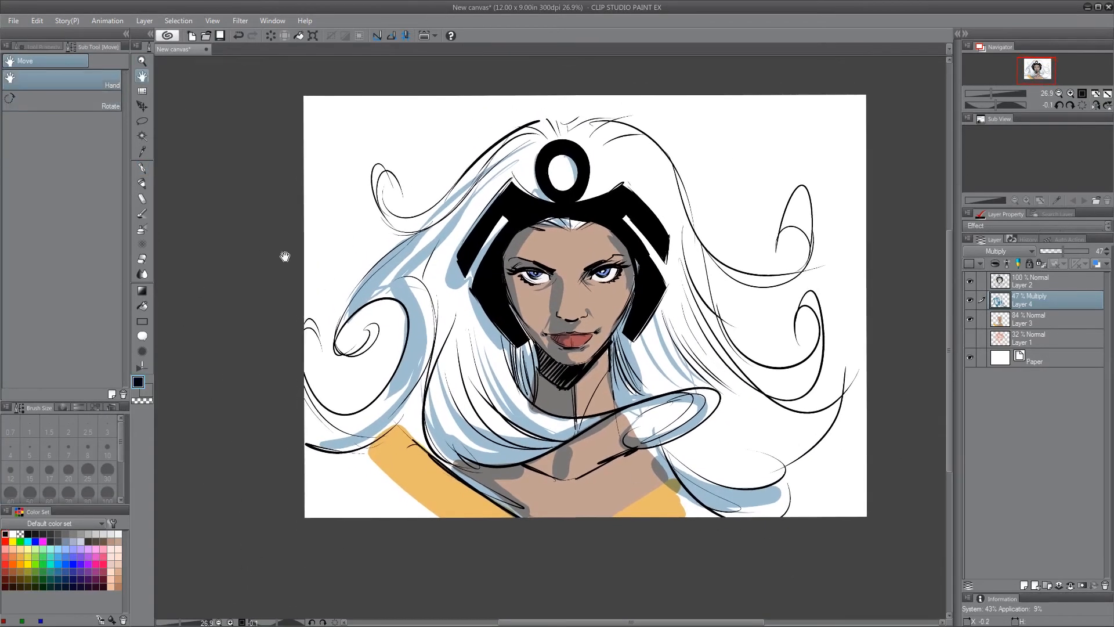
click(142, 168)
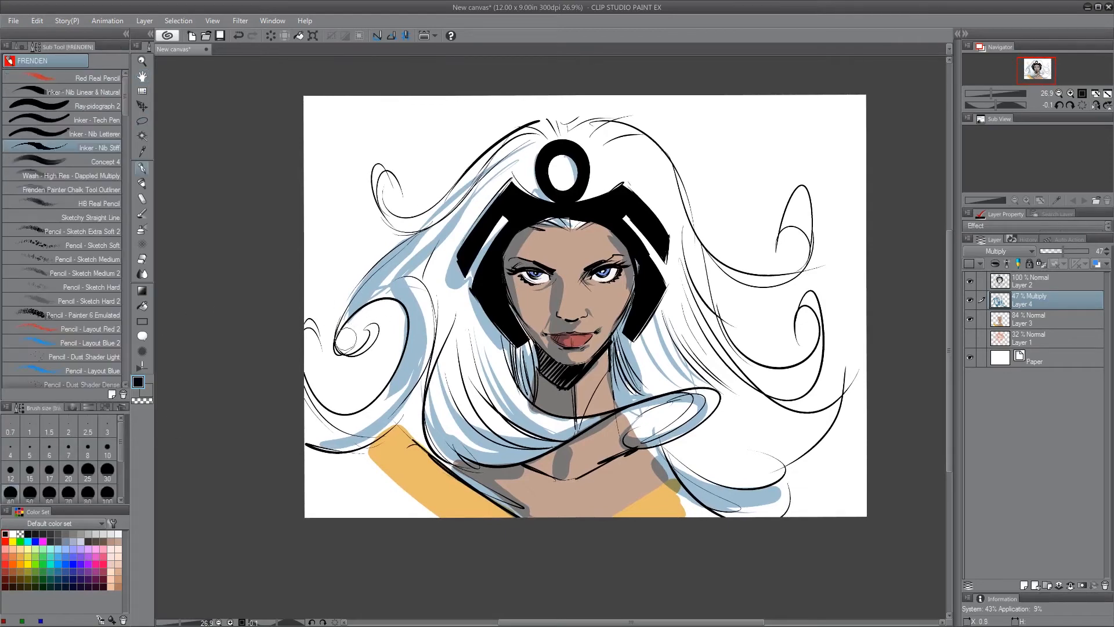
click(1052, 285)
click(1024, 585)
mouse_move(351, 339)
mouse_down()
mouse_move(397, 358)
mouse_move(309, 336)
mouse_move(391, 231)
mouse_move(446, 180)
mouse_move(598, 104)
mouse_move(313, 84)
mouse_move(308, 354)
mouse_up()
key(g)
key(g)
click(352, 217)
Outline the hair's top and right edges in black and fill the background to the right with black.
key(p)
mouse_move(615, 99)
mouse_down()
mouse_move(835, 93)
mouse_move(824, 279)
mouse_move(760, 269)
mouse_move(580, 108)
mouse_up()
key(g)
click(726, 145)
key(p)
mouse_move(720, 291)
mouse_down()
mouse_move(780, 313)
mouse_move(760, 308)
mouse_move(760, 337)
mouse_up()
key(g)
click(761, 337)
Paint the remaining background gaps black around the right curls, the left shoulder and the canvas's lower edge.
key(p)
drag(813, 304, 783, 357)
mouse_move(847, 270)
mouse_down()
mouse_move(777, 366)
mouse_move(854, 297)
mouse_move(755, 464)
mouse_move(824, 470)
mouse_move(858, 332)
mouse_up()
mouse_move(366, 458)
mouse_down()
mouse_move(453, 547)
mouse_move(418, 476)
mouse_move(337, 499)
mouse_move(382, 453)
mouse_up()
drag(666, 532, 617, 533)
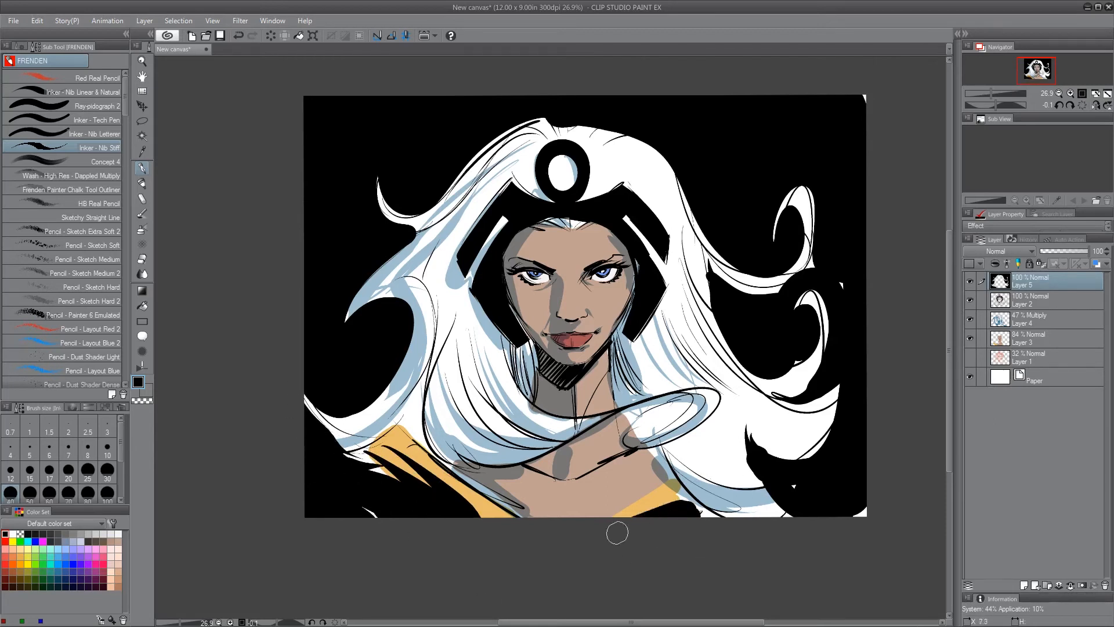
Add a new top layer and paint white curls left of the head plus strands at the crown and right side.
click(13, 534)
click(1025, 585)
drag(450, 207, 436, 149)
mouse_move(418, 233)
mouse_down()
mouse_move(372, 342)
mouse_move(307, 406)
mouse_up()
mouse_move(305, 240)
mouse_down()
mouse_move(334, 281)
mouse_move(343, 261)
mouse_up()
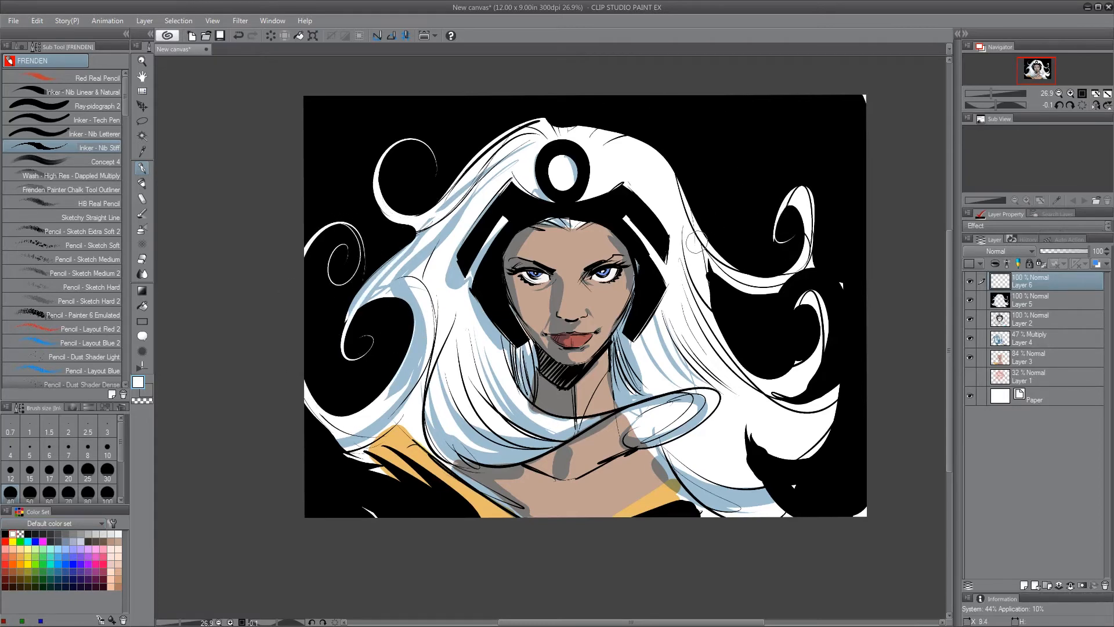
drag(696, 240, 744, 377)
drag(525, 139, 447, 188)
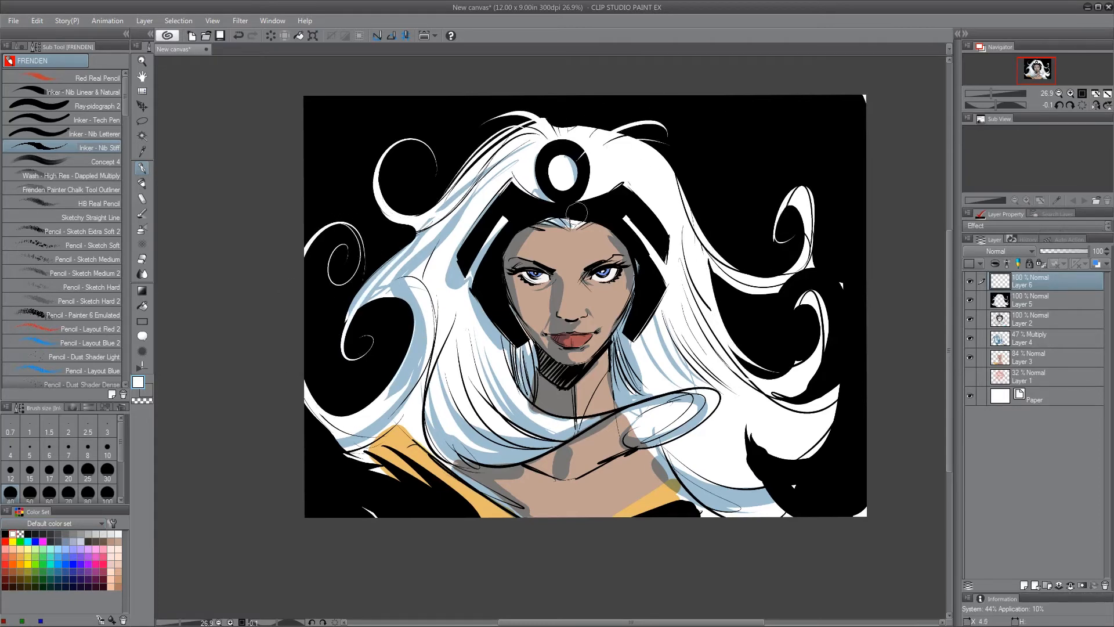
Paint white strands over the left swirl, front lock and left shoulder, plus a loose curl at the upper right.
drag(413, 287, 329, 413)
drag(348, 334, 322, 415)
drag(430, 344, 482, 516)
drag(661, 384, 554, 437)
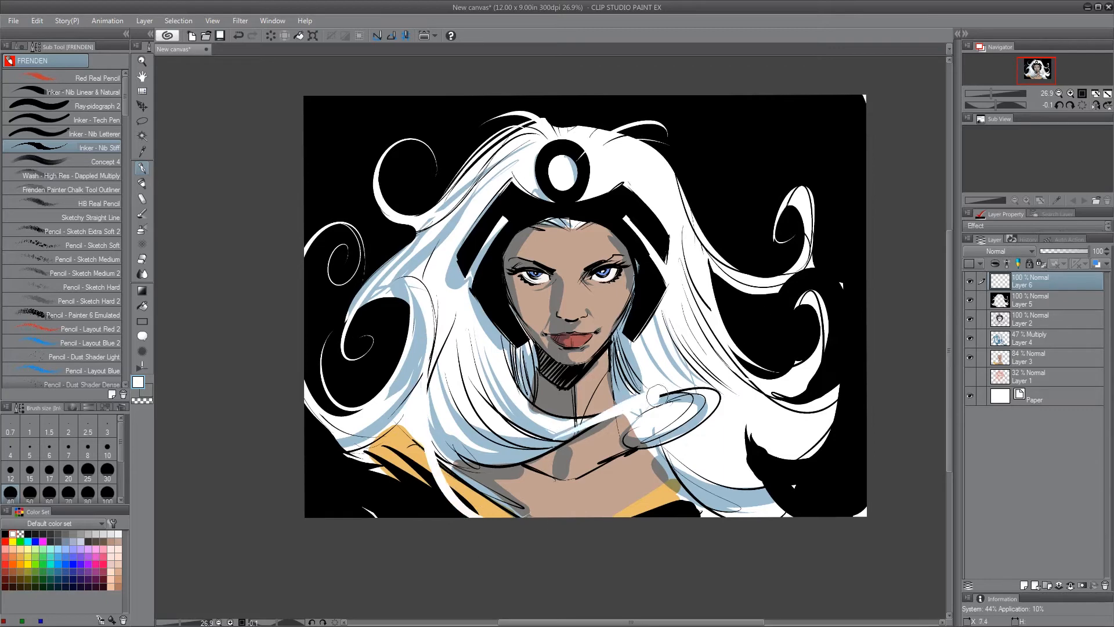
drag(638, 401, 684, 445)
mouse_move(517, 513)
mouse_down()
mouse_move(432, 421)
mouse_move(307, 452)
mouse_up()
drag(734, 177, 746, 198)
Add thin grey hair strands among the left curls and in the dark area at the lower right.
click(73, 534)
mouse_move(416, 233)
mouse_down()
mouse_move(384, 246)
mouse_move(365, 223)
mouse_up()
mouse_move(405, 306)
mouse_down()
mouse_move(390, 368)
mouse_move(386, 347)
mouse_up()
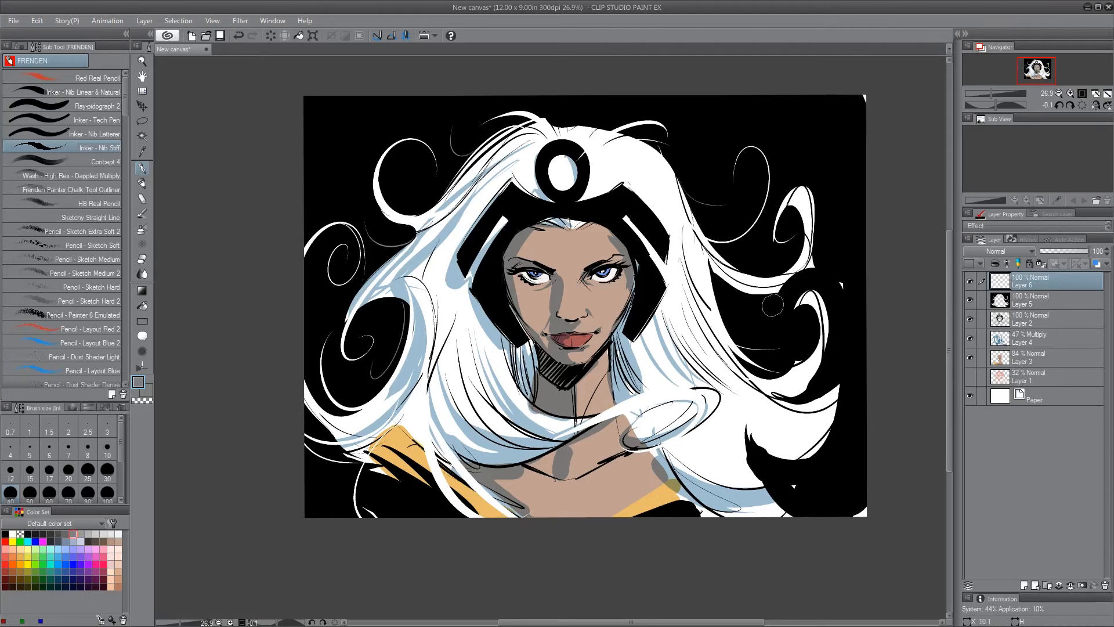
drag(750, 443, 798, 500)
Paint more white curls at the upper left, inside the left swirl, at the lower right and at the crown.
click(12, 534)
drag(380, 177, 400, 119)
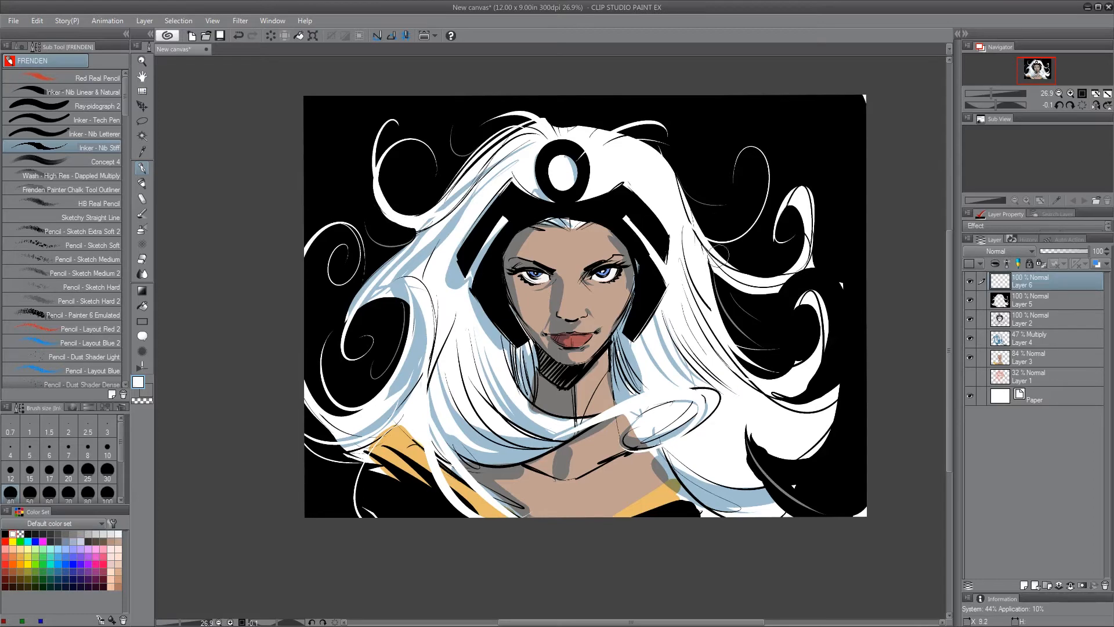
drag(366, 371, 351, 388)
drag(811, 506, 824, 484)
mouse_move(752, 430)
mouse_down()
mouse_move(775, 490)
mouse_move(766, 513)
mouse_up()
drag(563, 126, 598, 119)
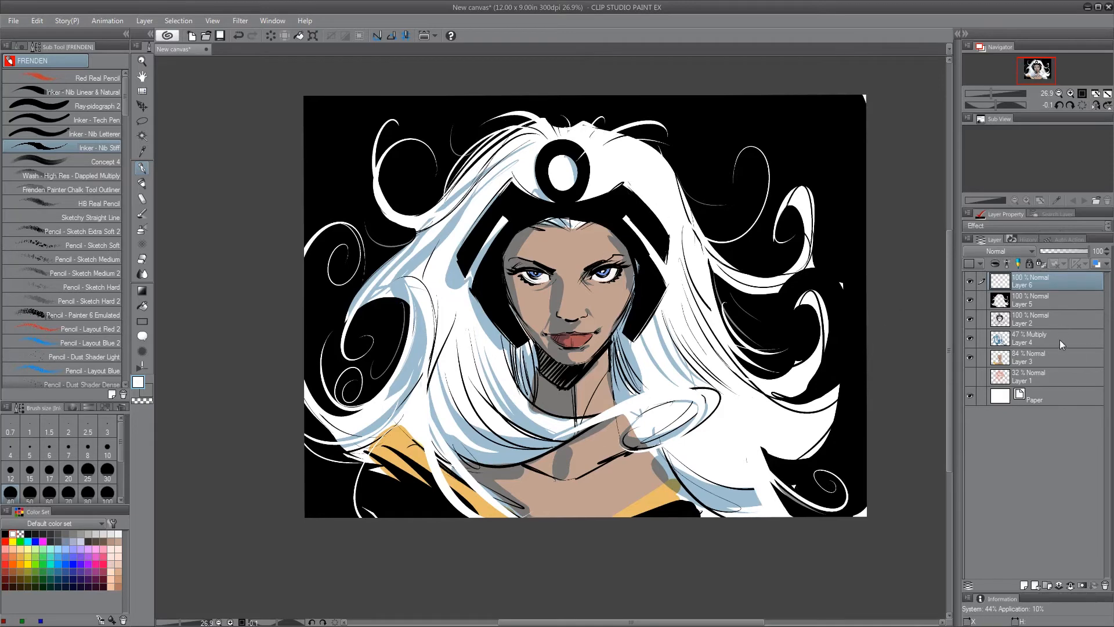
Add a Screen layer directly above the 47% Multiply shadow layer.
click(1061, 337)
click(1025, 585)
click(1000, 252)
click(1023, 339)
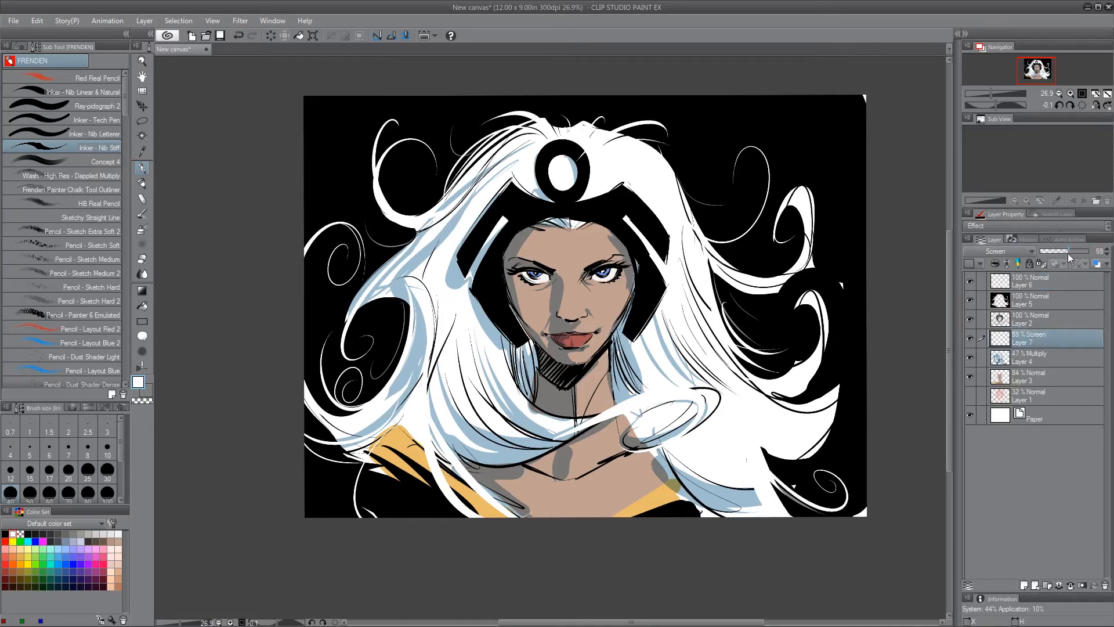
Paint yellow highlights on the face, neck and chest, and lower the Screen layer's opacity to 32%.
click(28, 556)
drag(575, 277, 571, 314)
drag(614, 255, 623, 290)
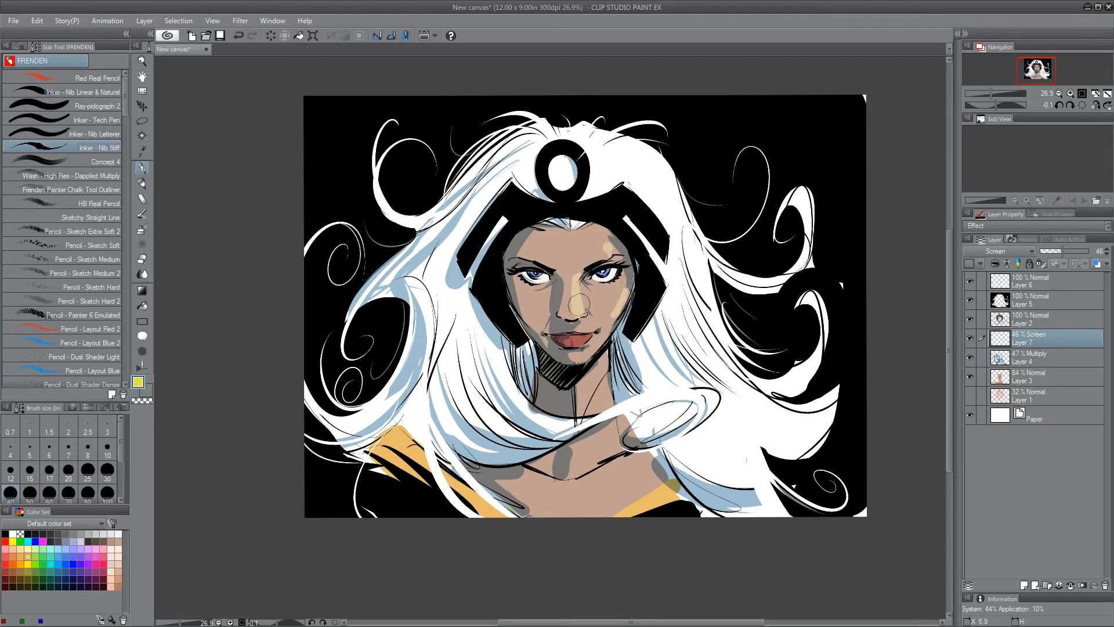
drag(620, 290, 629, 297)
click(1055, 251)
drag(592, 284, 608, 238)
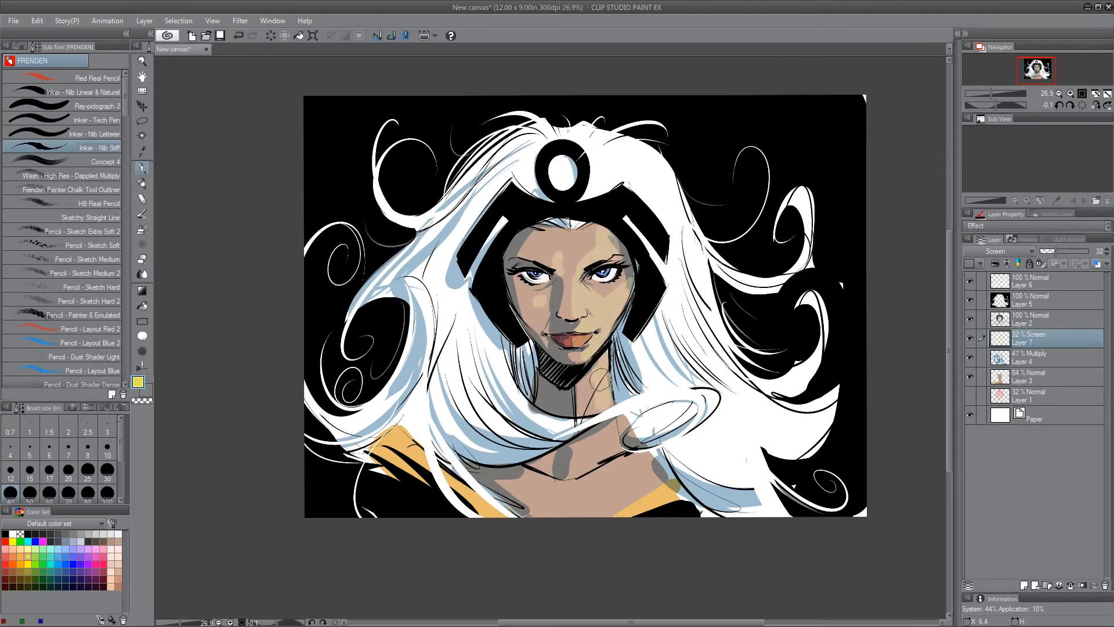
key(e)
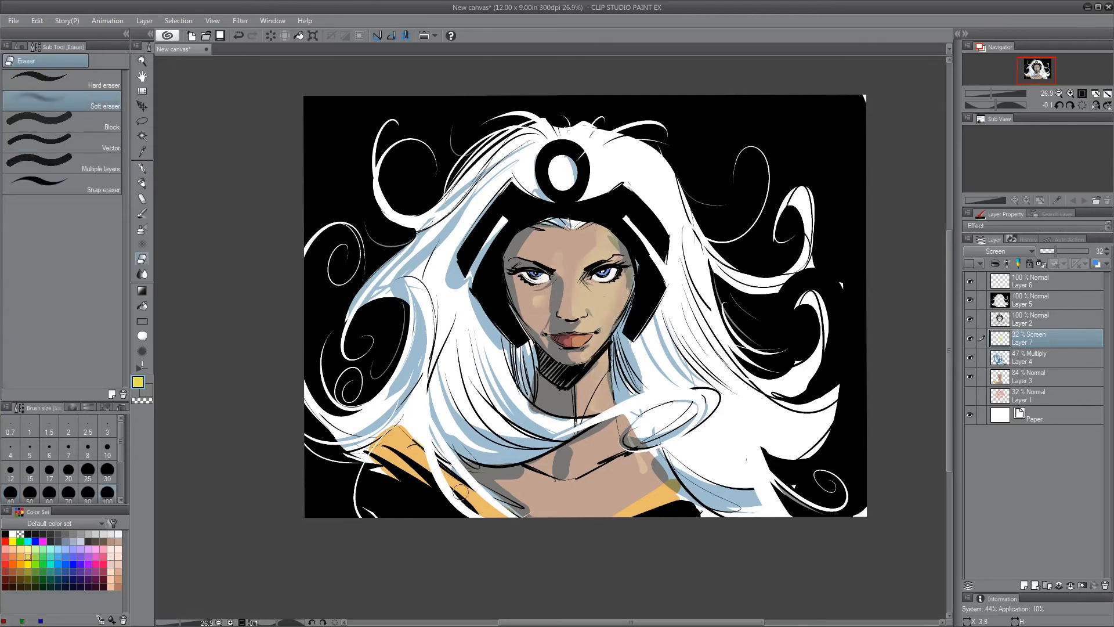
click(29, 549)
key(p)
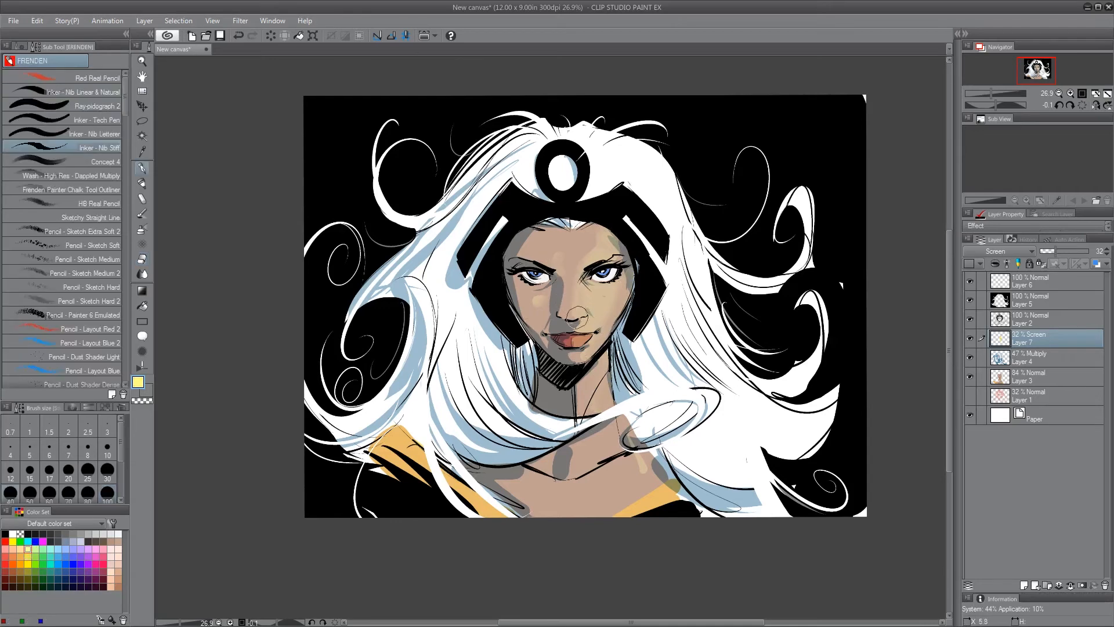
Add a second Screen layer and dab white highlights on the eyes, nose and cheek.
click(118, 534)
click(1024, 585)
click(1021, 252)
click(1019, 338)
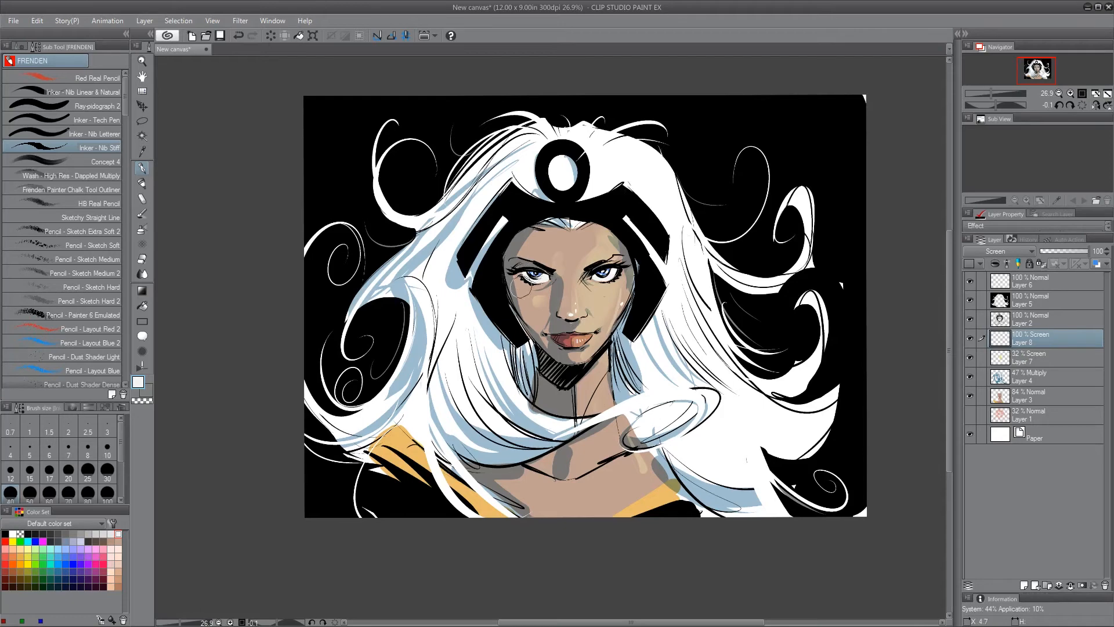
Add a new layer above the 47% Multiply shadow layer and set it to Multiply.
click(1049, 375)
click(1024, 585)
click(1021, 252)
click(988, 284)
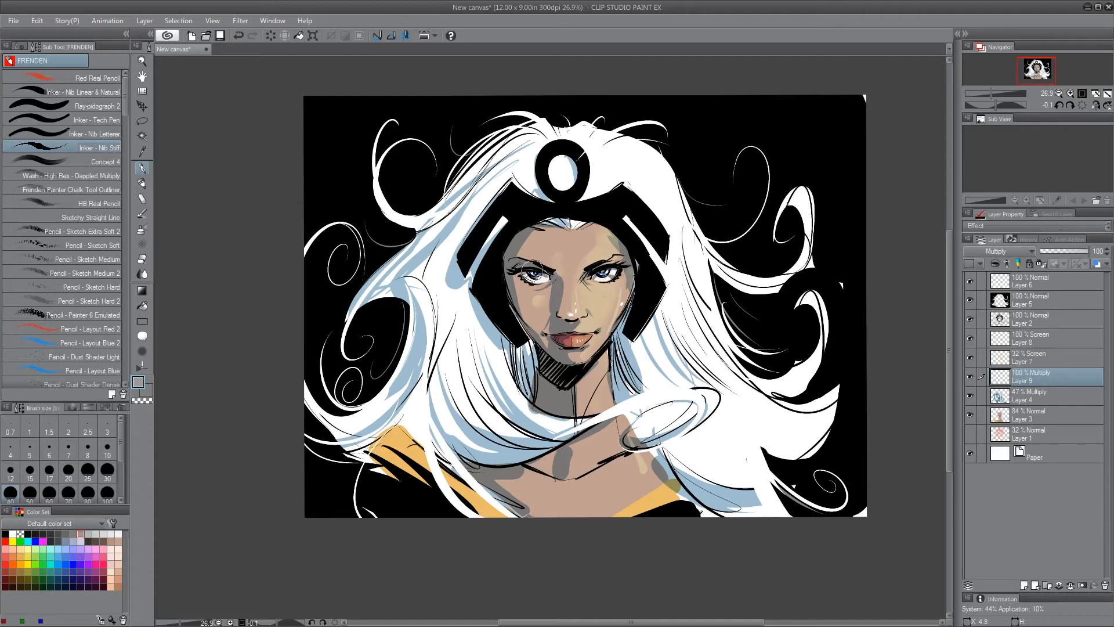
Undo the last stroke and add another Multiply layer at 35% opacity, with dark blue as the paint colour.
click(65, 572)
key(ctrl+z)
click(1024, 586)
click(999, 252)
click(997, 284)
click(1057, 251)
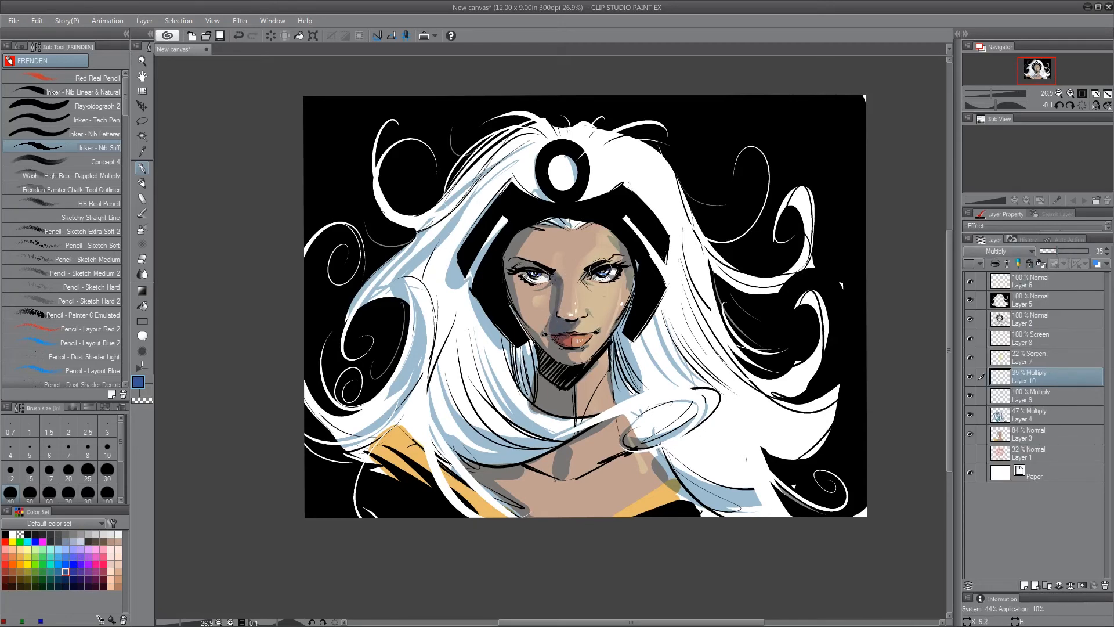
Deepen the shadows along the face's left side, forehead and jaw with dark blue.
drag(508, 278, 511, 306)
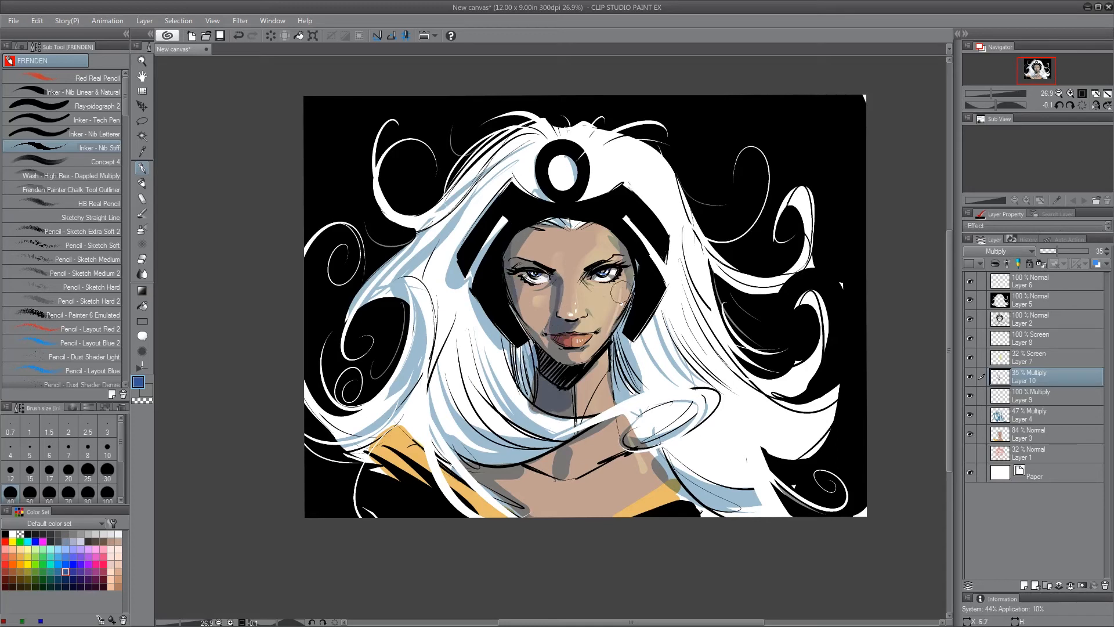
drag(524, 230, 561, 220)
drag(518, 311, 537, 345)
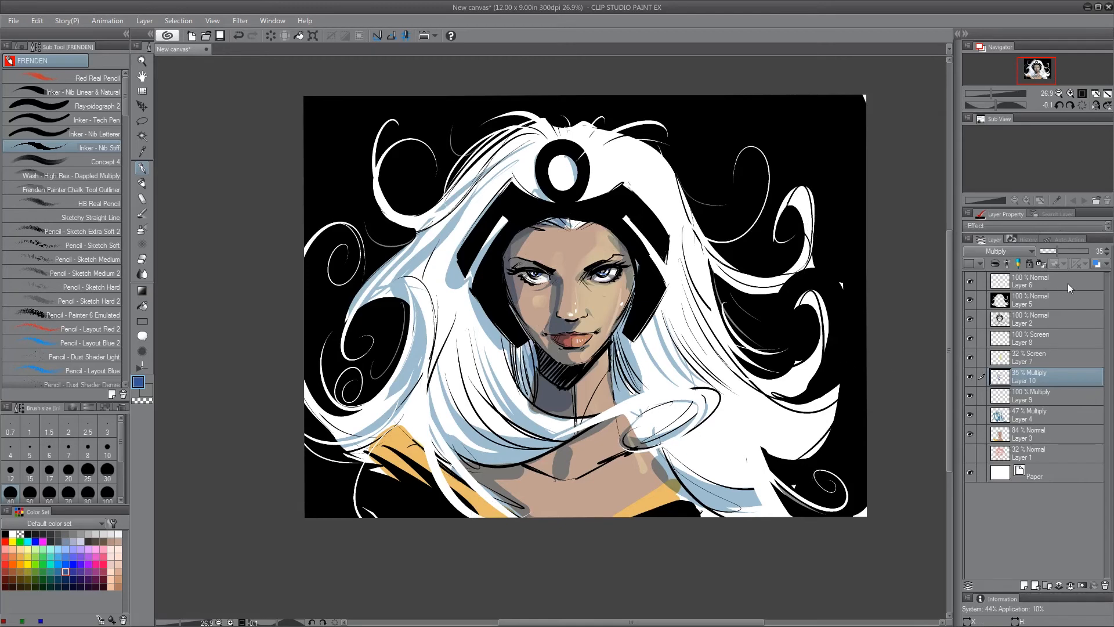
Add a new layer at the top of the stack and set it to Add (Glow).
click(1070, 289)
click(1024, 585)
click(1000, 251)
click(1002, 386)
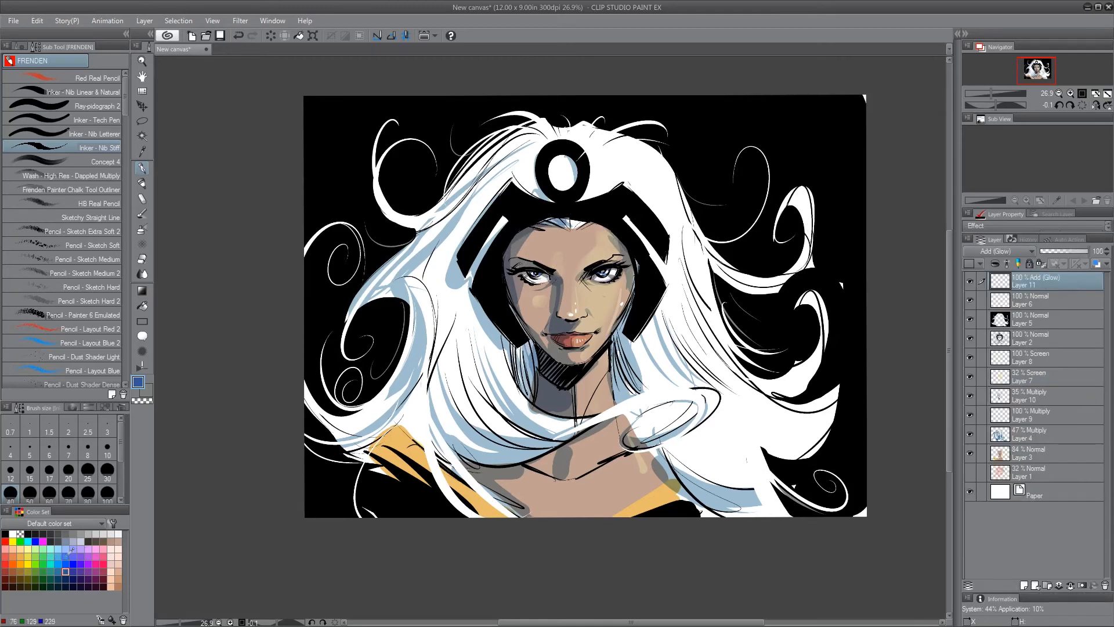
Paint white lightning bolts across the black background at the upper right, upper left and right edge.
click(12, 533)
mouse_move(824, 96)
mouse_down()
mouse_move(732, 125)
mouse_move(713, 168)
mouse_move(710, 119)
mouse_move(644, 139)
mouse_move(777, 157)
mouse_move(697, 217)
mouse_up()
drag(772, 209, 734, 238)
mouse_move(470, 96)
mouse_down()
mouse_move(305, 195)
mouse_move(395, 145)
mouse_move(289, 323)
mouse_up()
drag(879, 335, 835, 377)
Try a soft lavender airbrush glow along the left lightning bolts and undo those strokes.
click(81, 548)
click(141, 229)
mouse_move(305, 197)
mouse_down()
mouse_move(424, 95)
mouse_move(308, 304)
mouse_up()
mouse_move(372, 206)
mouse_down()
mouse_move(404, 149)
mouse_move(465, 101)
mouse_up()
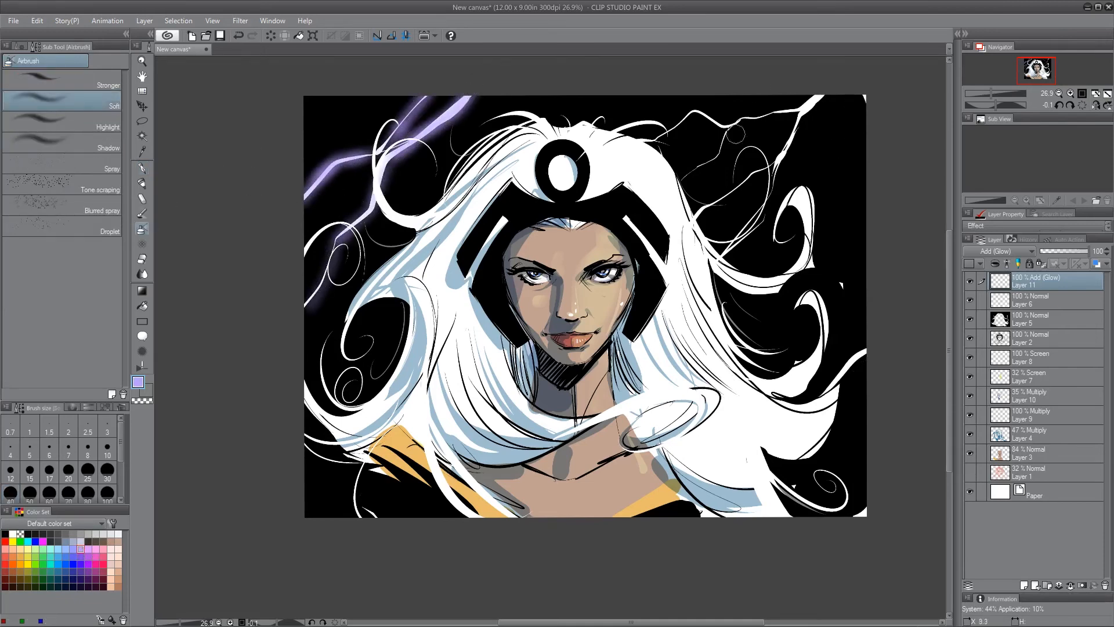
key(ctrl+z)
key(ctrl+z)
key(ctrl+z)
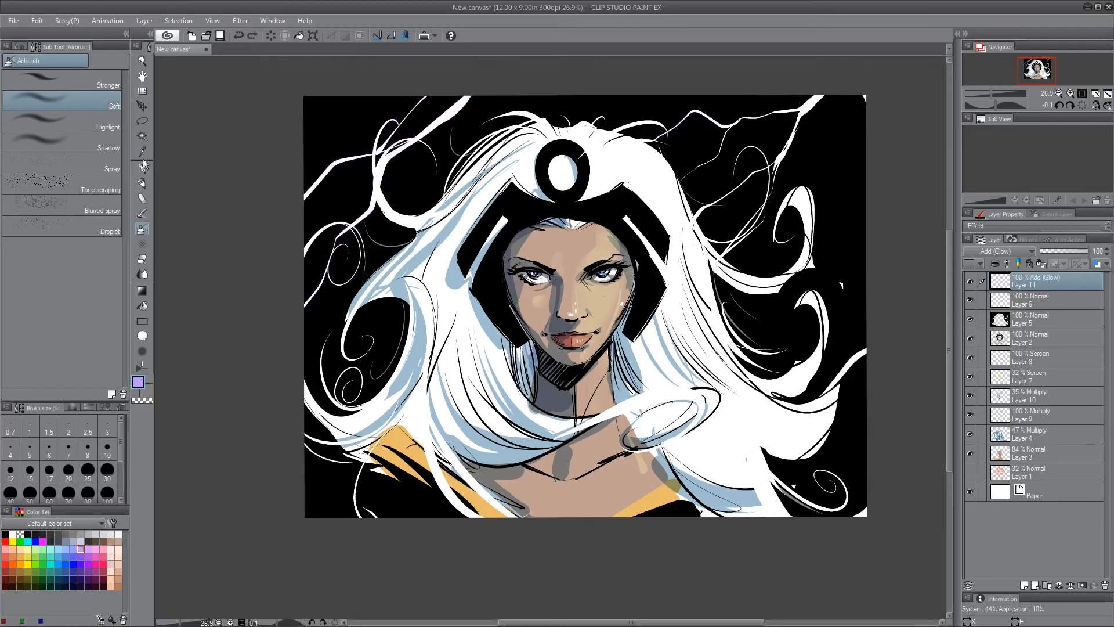
Select the area around the lightning bolts and airbrush a soft lavender glow along the bolts at the upper left.
click(142, 136)
click(336, 154)
click(142, 168)
drag(307, 196, 401, 136)
key(ctrl+z)
click(142, 228)
mouse_move(307, 196)
mouse_down()
mouse_move(464, 100)
mouse_move(372, 198)
mouse_move(314, 299)
mouse_up()
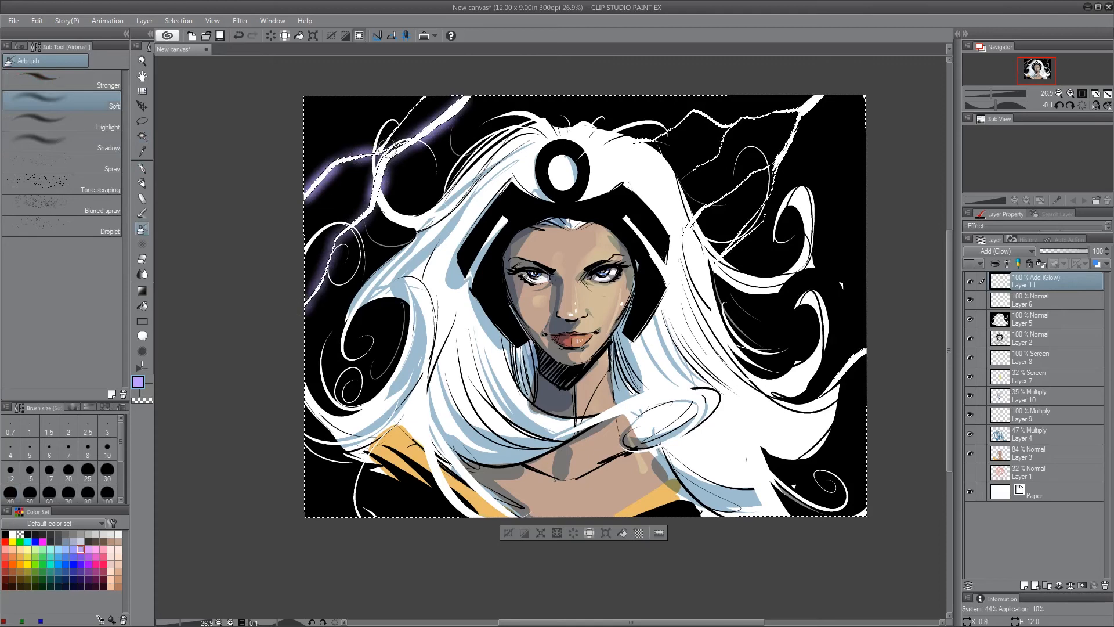
drag(377, 160, 441, 84)
Airbrush the lavender glow along the upper-right, right-edge and remaining left lightning bolts, then clear the selection.
mouse_move(693, 224)
mouse_down()
mouse_move(766, 163)
mouse_move(812, 99)
mouse_move(734, 122)
mouse_move(686, 181)
mouse_up()
mouse_move(728, 123)
mouse_down()
mouse_move(697, 114)
mouse_move(662, 135)
mouse_up()
drag(866, 350, 818, 401)
drag(818, 402, 860, 355)
drag(755, 165, 709, 201)
drag(316, 293, 306, 314)
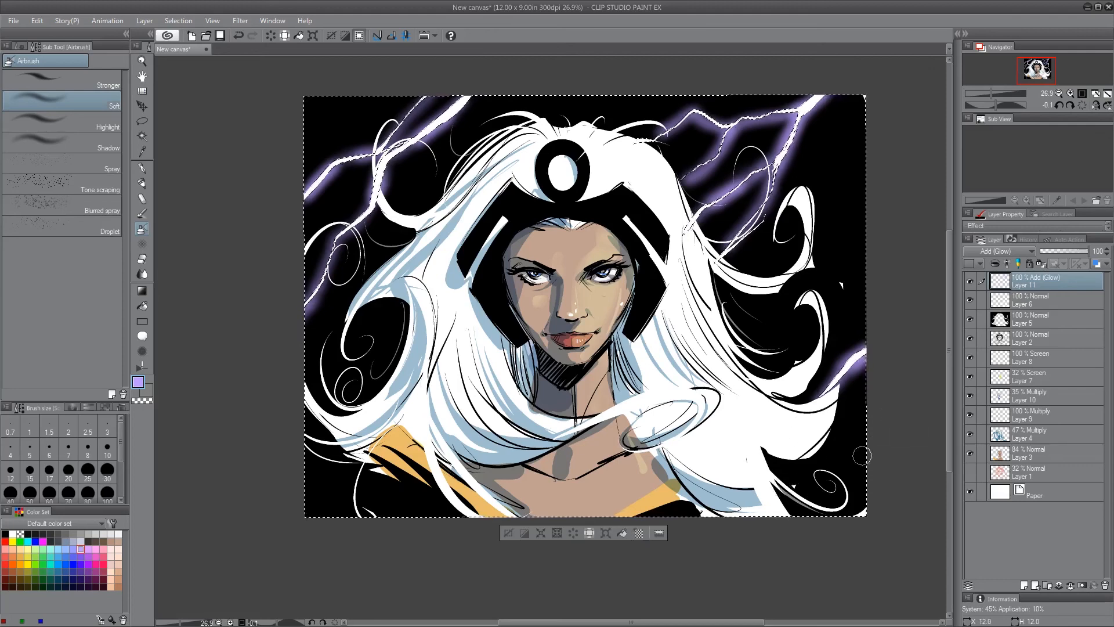
key(ctrl+d)
Airbrush a pale white glow over both eyes.
click(119, 534)
drag(528, 274, 614, 271)
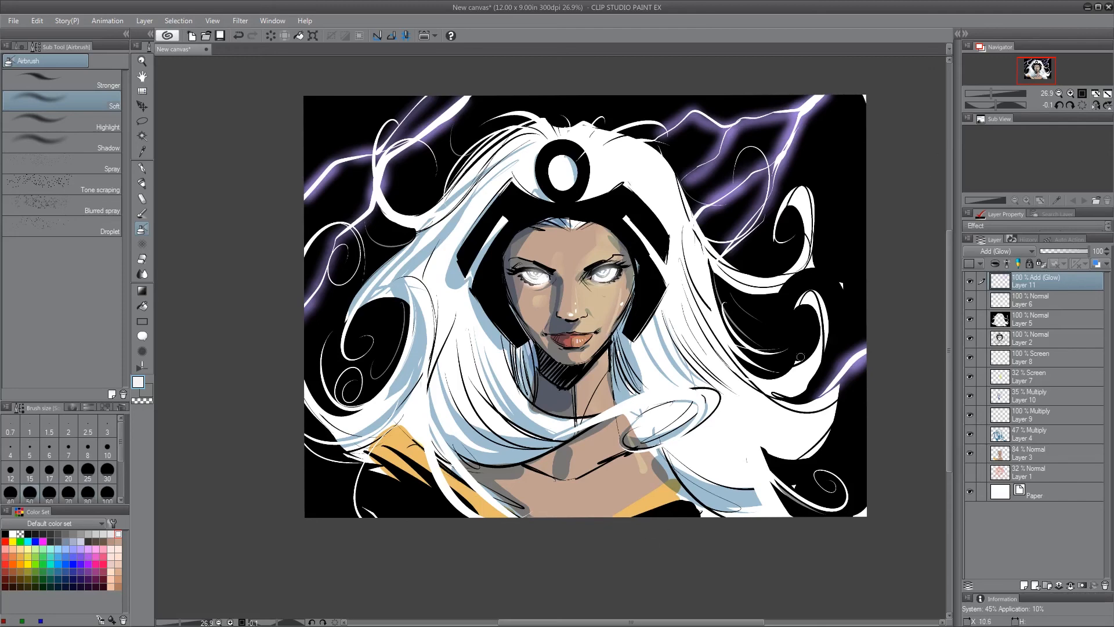
Add a new Normal layer directly above Layer 6 and draw a diagonal rain streak at the upper left with Inker - Nib Stiff.
click(1068, 305)
click(1023, 585)
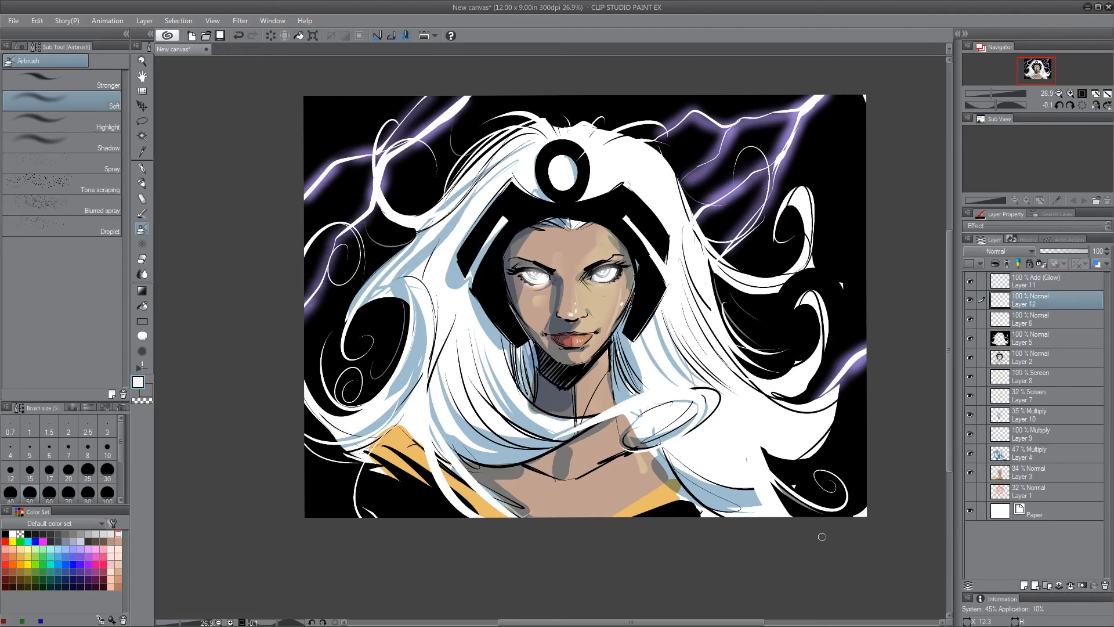
click(141, 168)
drag(381, 72, 327, 129)
Reduce the brush size to 6 and draw thin diagonal rain streaks across the left side and top of the picture.
key(bracketleft)
key(bracketleft)
key(bracketleft)
key(bracketleft)
key(bracketleft)
key(bracketleft)
key(bracketleft)
key(bracketleft)
key(bracketleft)
key(bracketleft)
key(bracketleft)
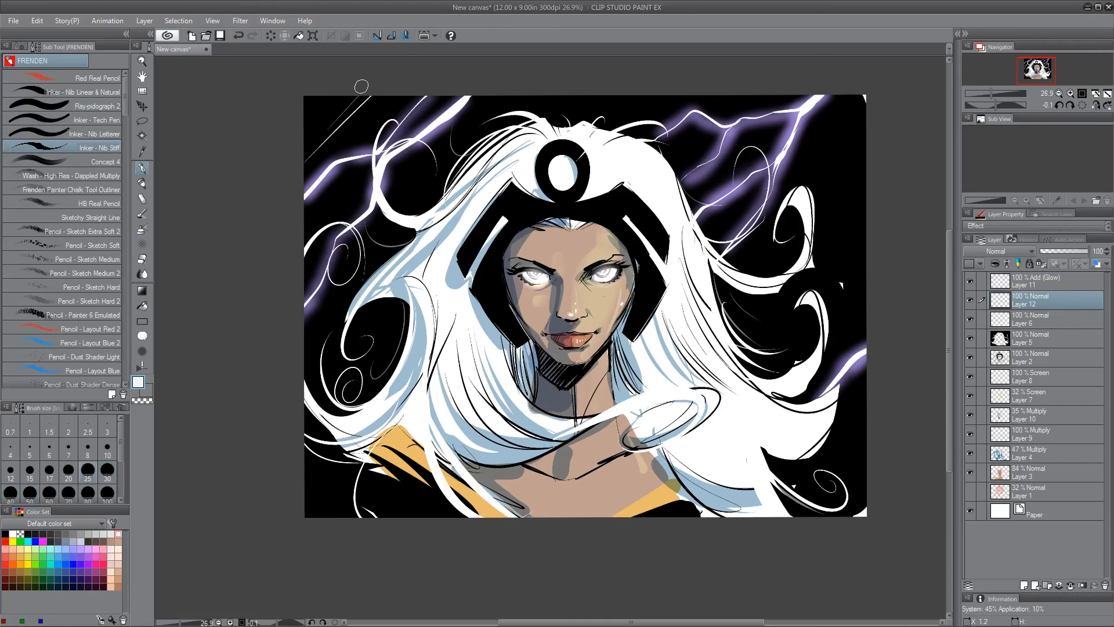
drag(504, 92, 423, 204)
drag(485, 100, 437, 155)
drag(371, 122, 305, 177)
drag(339, 96, 303, 153)
drag(362, 288, 296, 351)
drag(325, 460, 304, 505)
mouse_move(373, 470)
mouse_down()
mouse_move(333, 518)
mouse_move(357, 508)
mouse_up()
mouse_move(562, 98)
mouse_down()
mouse_move(542, 118)
mouse_move(559, 117)
mouse_up()
drag(486, 123, 453, 178)
drag(453, 130, 374, 246)
Draw thin diagonal rain streaks across the black background on the right side and one over the headdress.
drag(848, 132, 755, 225)
drag(867, 111, 724, 242)
drag(701, 96, 671, 143)
drag(726, 96, 679, 162)
drag(651, 95, 616, 129)
drag(867, 218, 752, 348)
drag(866, 225, 761, 350)
mouse_move(849, 192)
mouse_down()
mouse_move(816, 249)
mouse_move(762, 278)
mouse_up()
drag(773, 244, 742, 273)
drag(775, 294, 747, 321)
drag(867, 426, 796, 493)
drag(867, 365, 785, 484)
drag(867, 291, 825, 348)
drag(867, 268, 770, 379)
drag(608, 193, 587, 225)
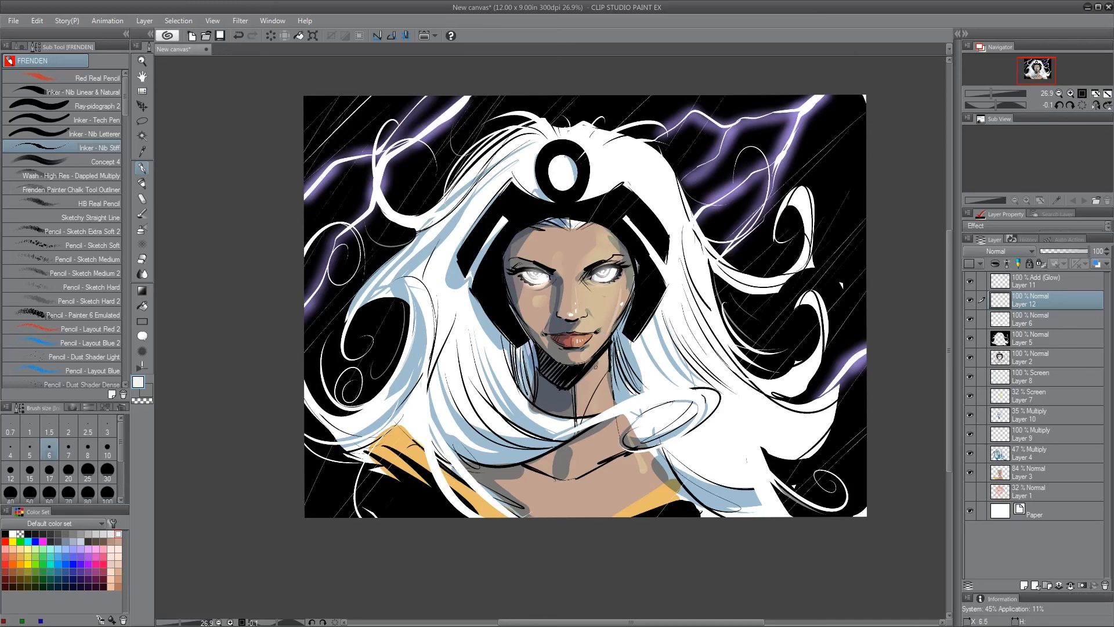
Add more fine rain streaks over the hair, headdress and shoulder and in the remaining gaps of the black background.
drag(490, 193, 392, 337)
drag(524, 190, 460, 265)
drag(545, 202, 478, 295)
drag(528, 196, 501, 243)
drag(617, 94, 589, 123)
drag(334, 335, 308, 388)
drag(373, 171, 303, 268)
drag(342, 96, 309, 148)
drag(856, 166, 815, 221)
drag(865, 191, 814, 265)
mouse_move(867, 321)
mouse_down()
mouse_move(829, 386)
mouse_move(808, 501)
mouse_up()
mouse_move(408, 472)
mouse_down()
mouse_move(378, 515)
mouse_move(390, 523)
mouse_up()
drag(434, 474, 397, 515)
drag(359, 369, 336, 397)
drag(349, 465, 323, 503)
Draw small white rain splash marks on top of the head and along the hair at the left.
drag(573, 119, 597, 112)
drag(479, 135, 466, 144)
drag(396, 329, 388, 340)
Touch up the area around the eyes with the Soft eraser and set the Inker - Nib Stiff pen to black.
mouse_move(553, 274)
mouse_down()
mouse_move(524, 264)
mouse_move(540, 269)
mouse_up()
drag(601, 289, 607, 260)
drag(527, 268, 540, 277)
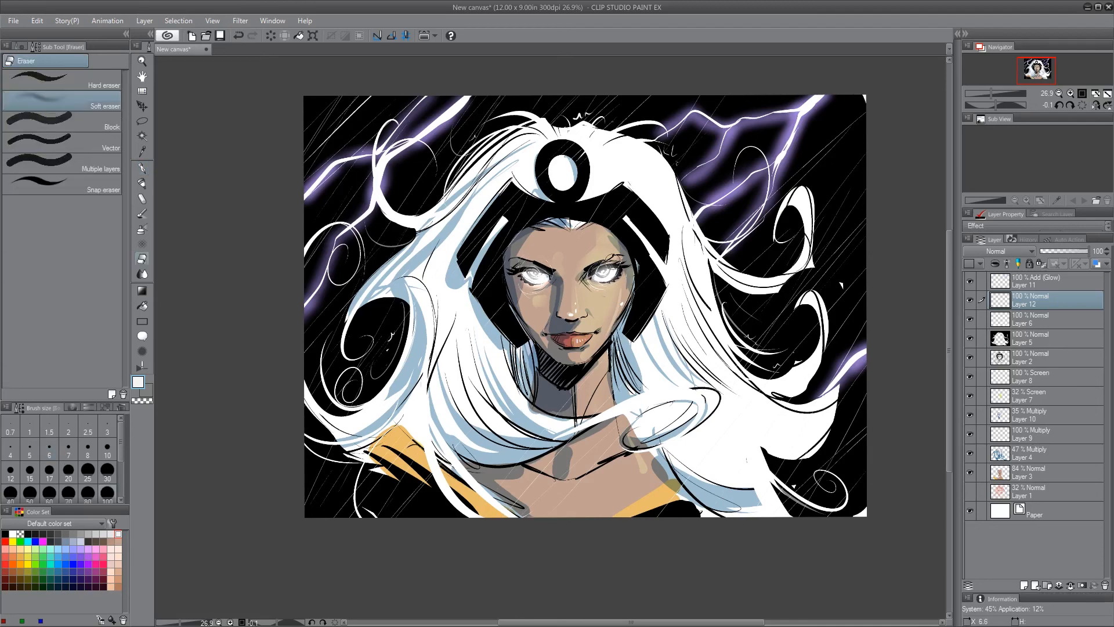
click(6, 533)
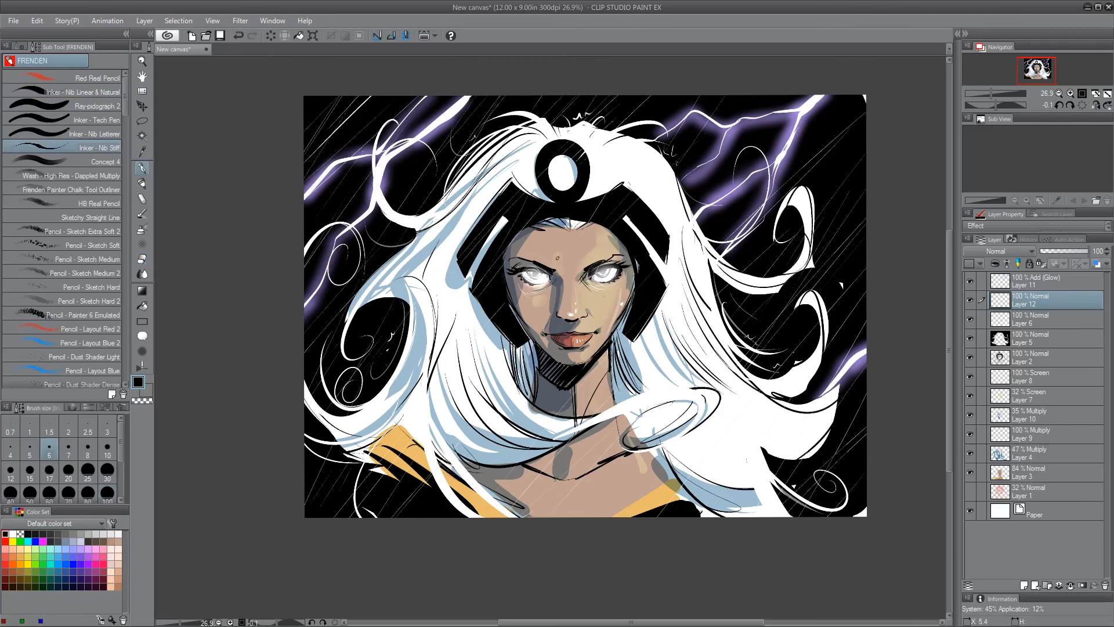
key(e)
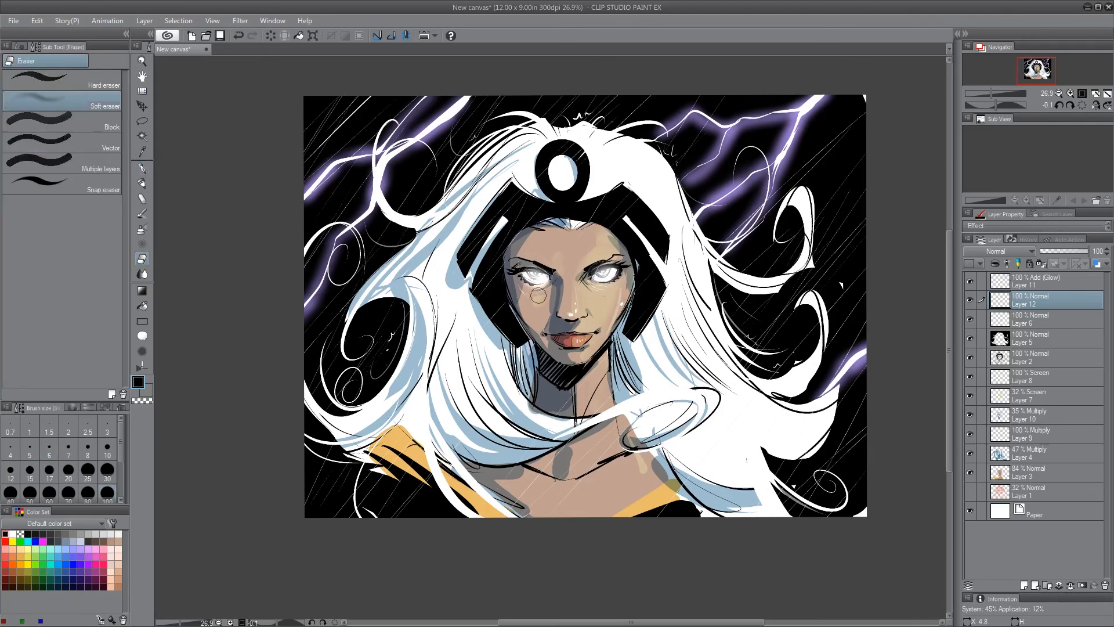
key(p)
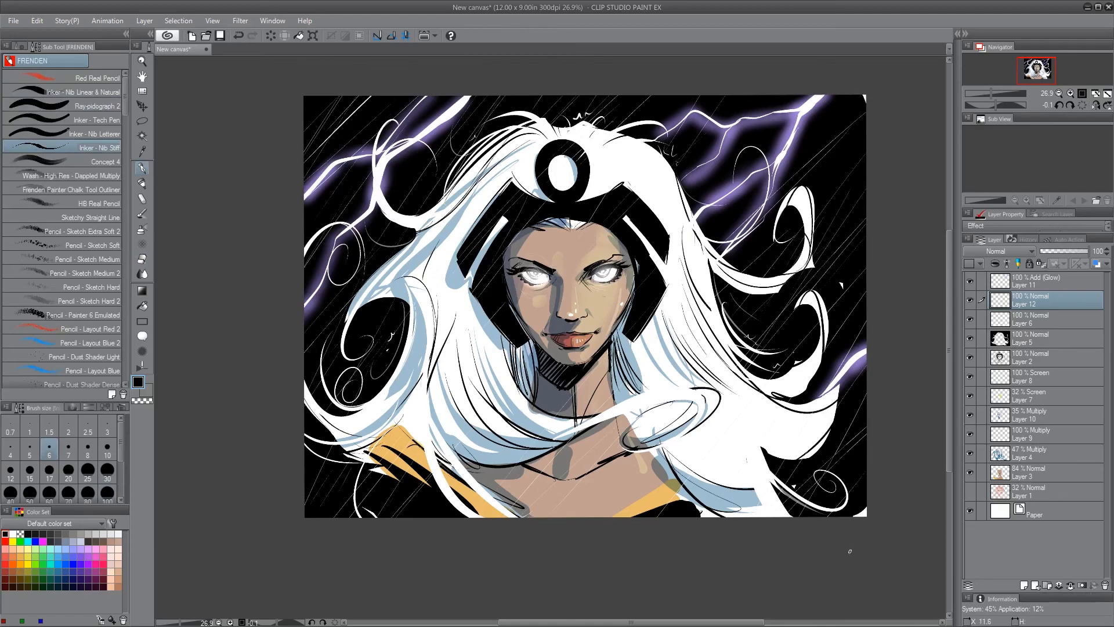